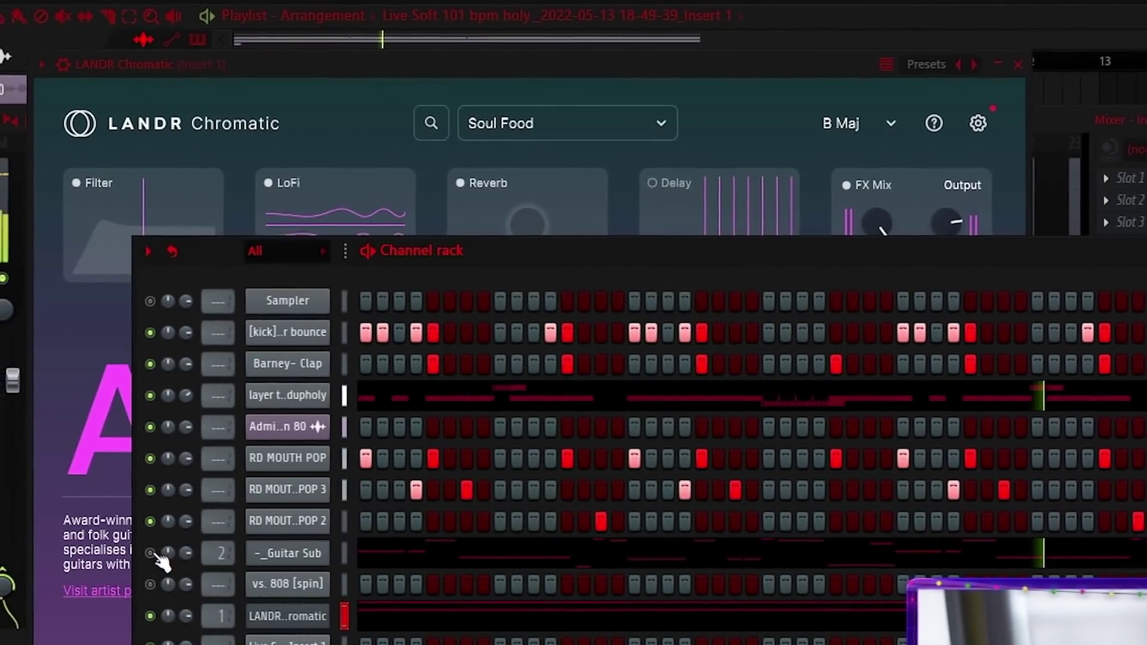
Close the LANDR Chromatic plugin window
left_click(301, 621)
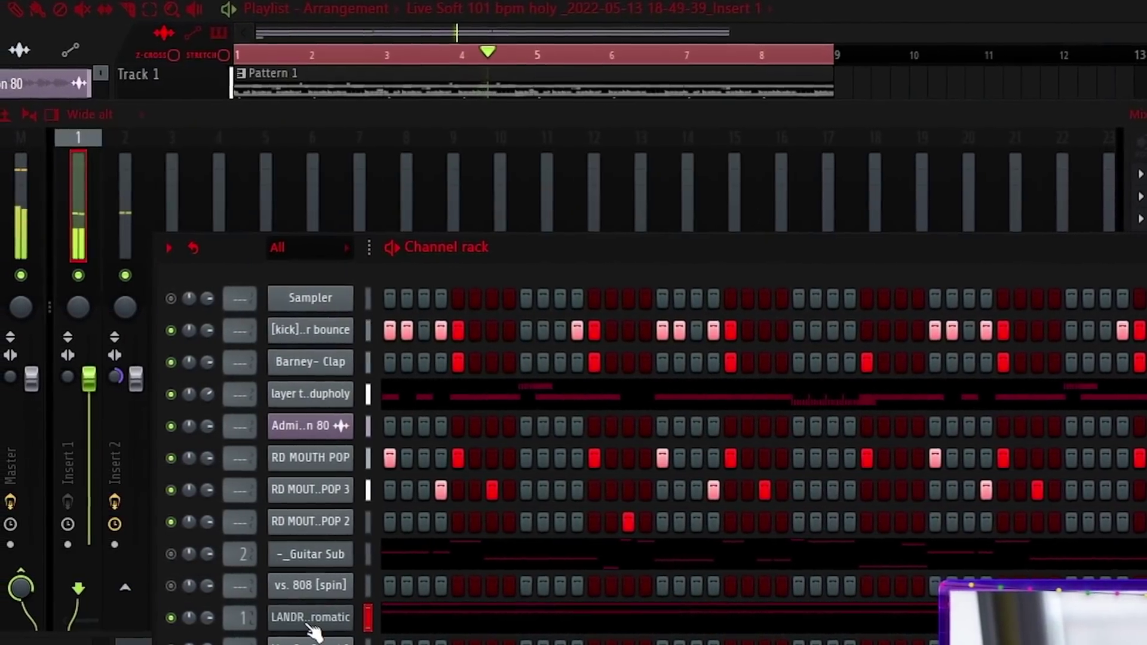
left_click(301, 621)
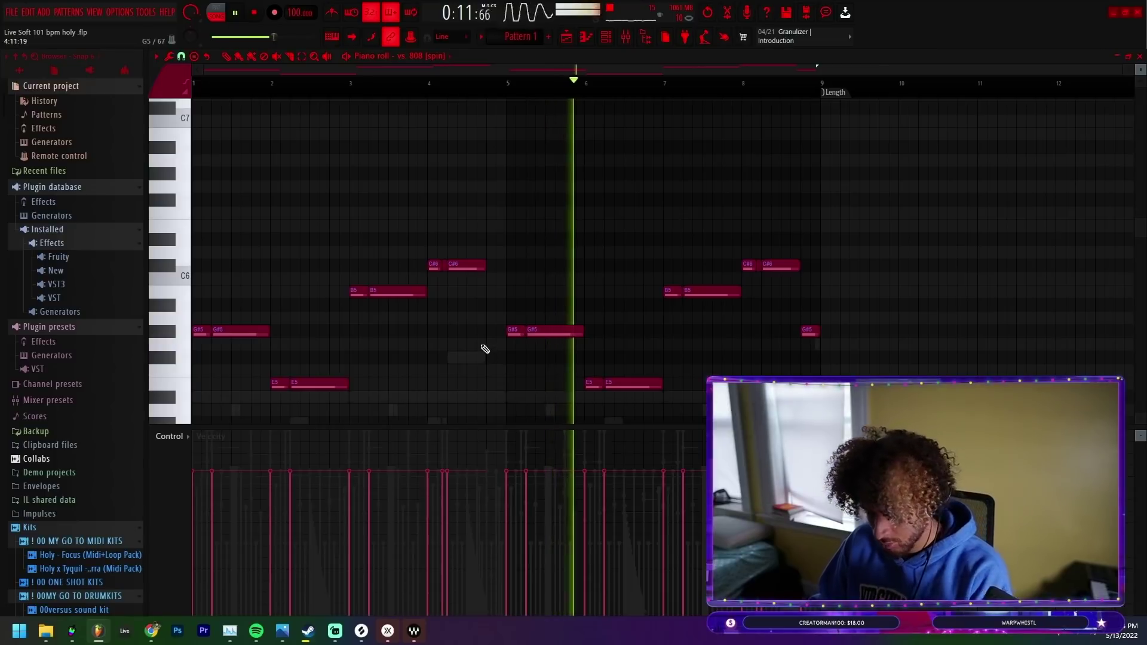
Shorten the G#5 note in bar 1 of the vs. 808 part and add D#5 and E5 notes leading into bar 2
scroll(223, 325, "down", 3)
scroll(226, 87, "up", 4)
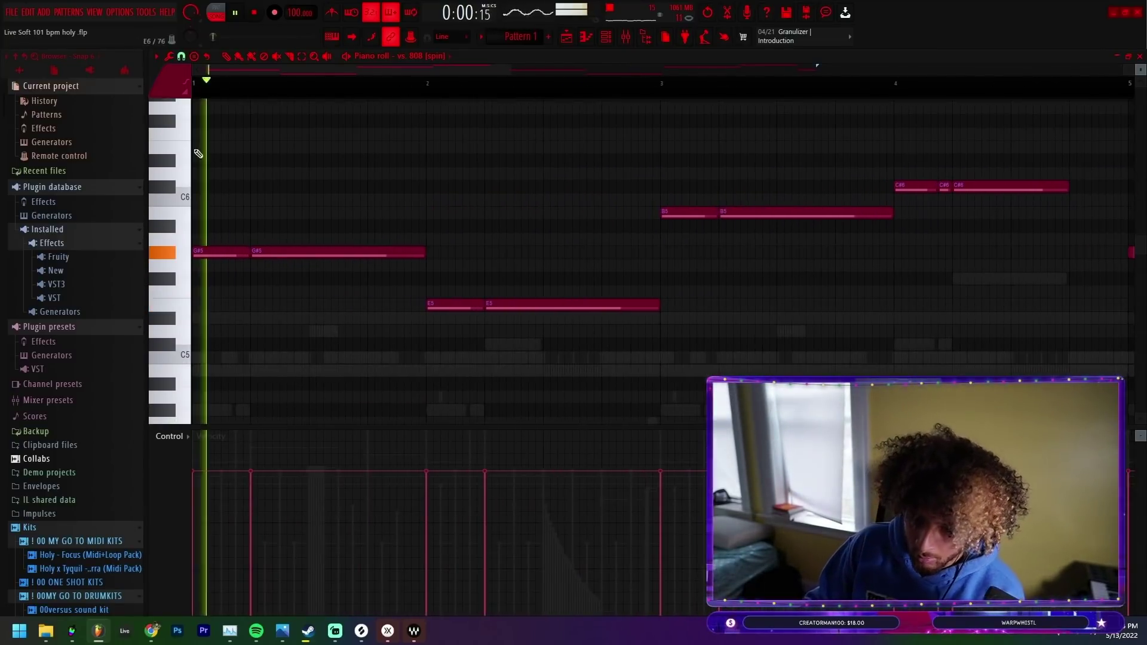
scroll(423, 279, "up", 2)
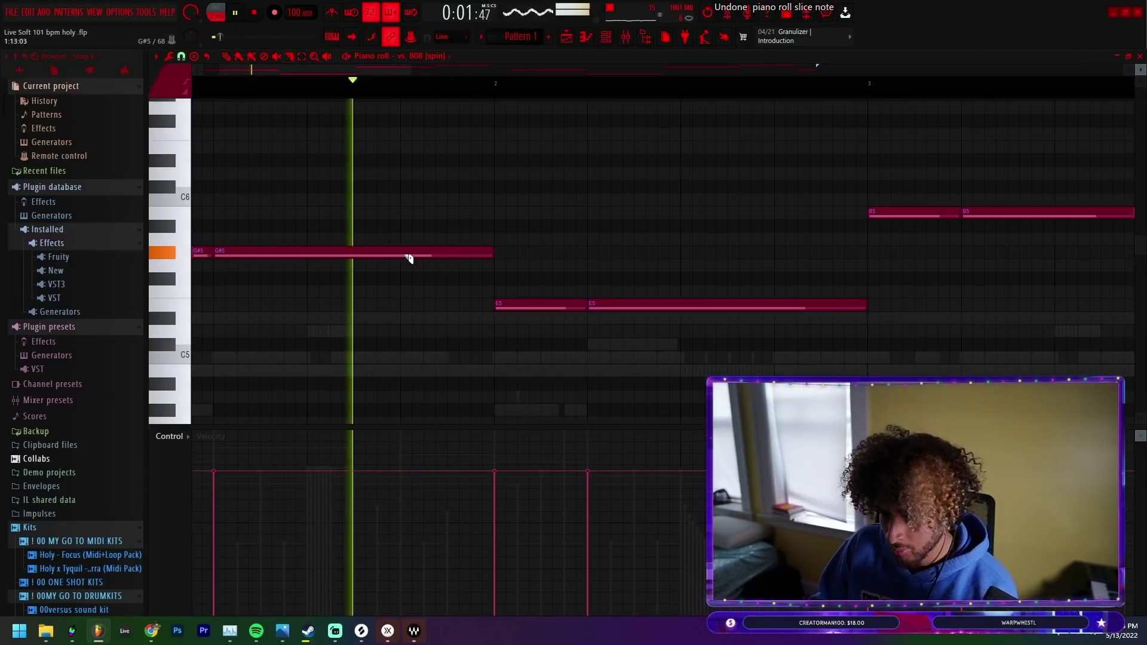
double_click(379, 224)
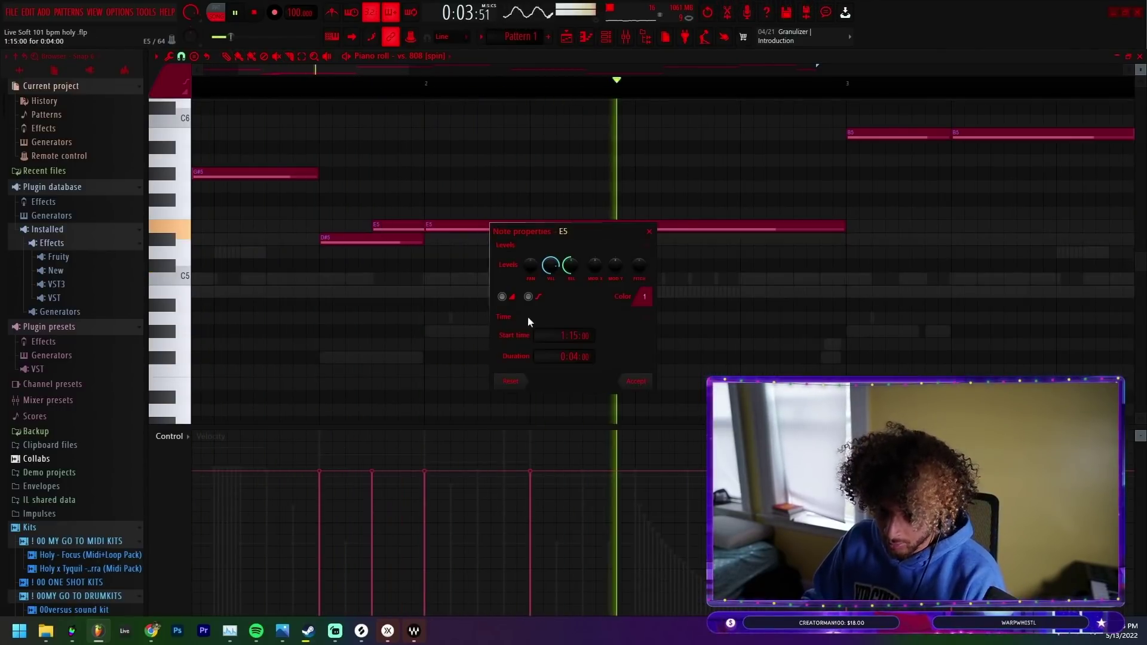
key("Return")
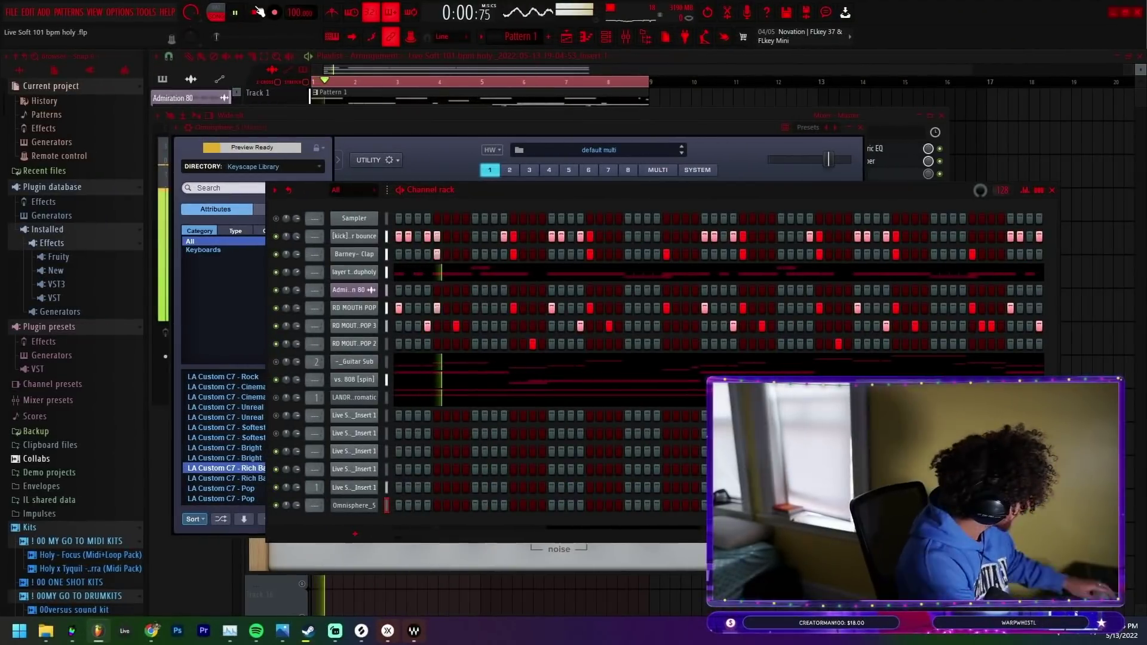
Review the Omnisphere instrument loaded with the LA Custom C7 - Rich Ballad patch and return to the channel rack
left_click(381, 507)
left_click(346, 207)
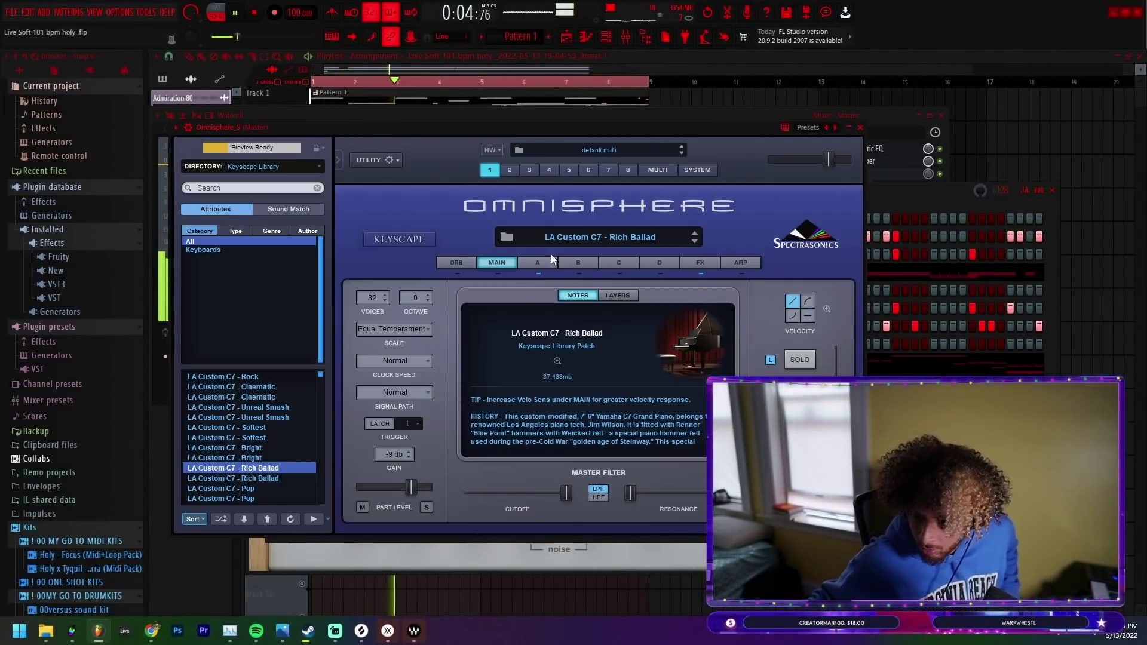
left_click(550, 261)
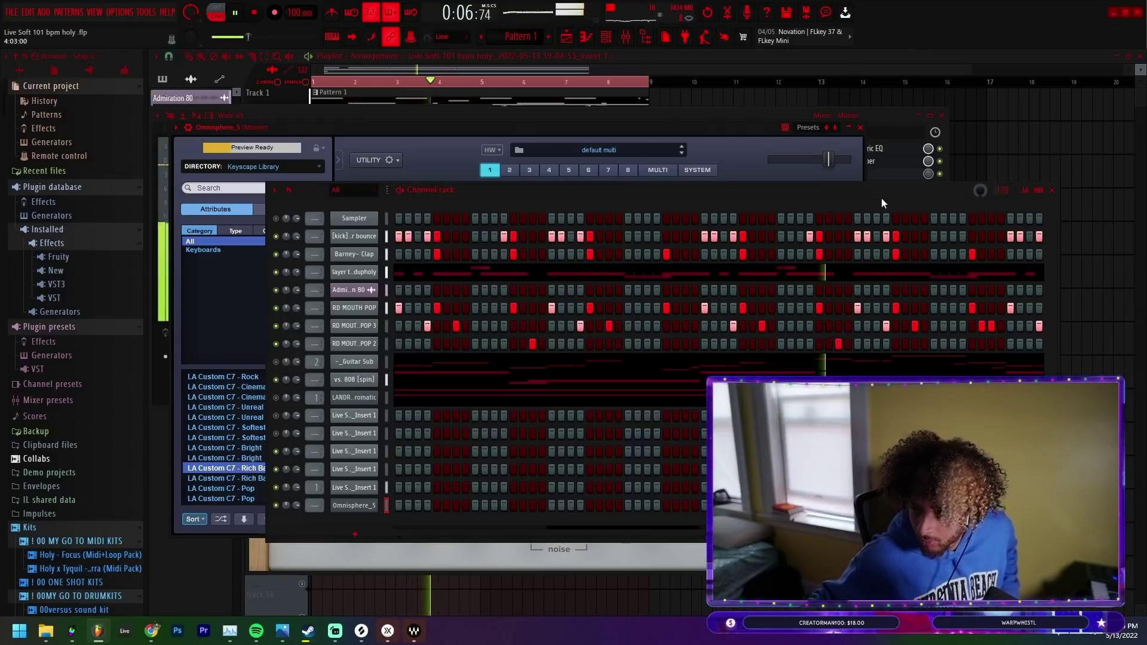
left_click(881, 198)
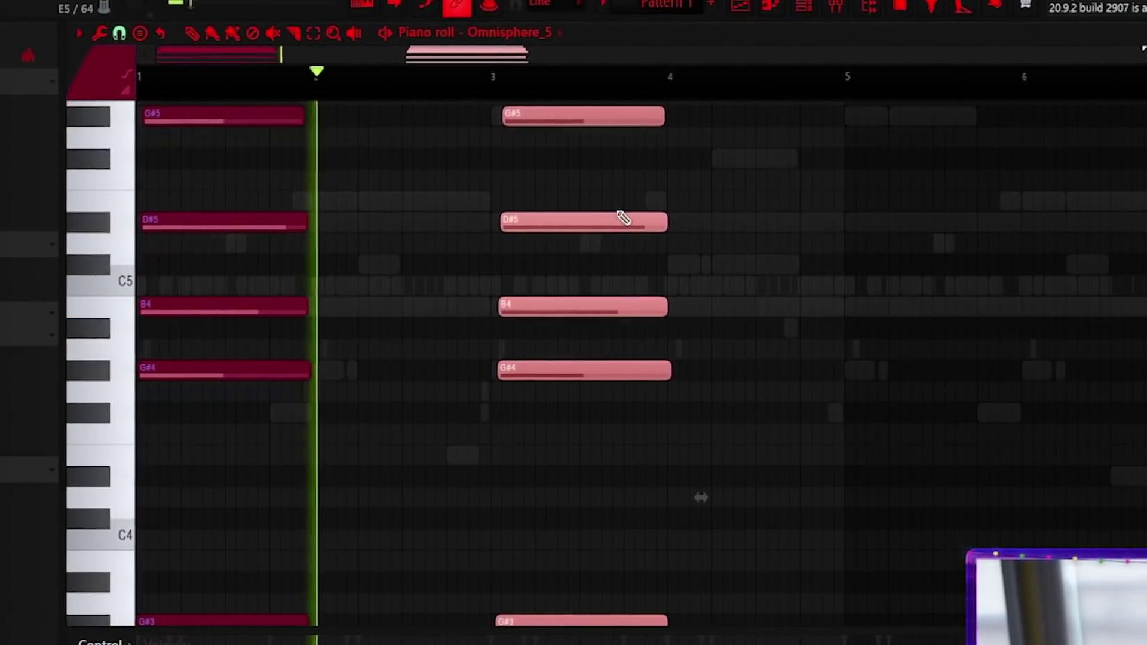
scroll(512, 258, "down", 5)
scroll(467, 265, "up", 3)
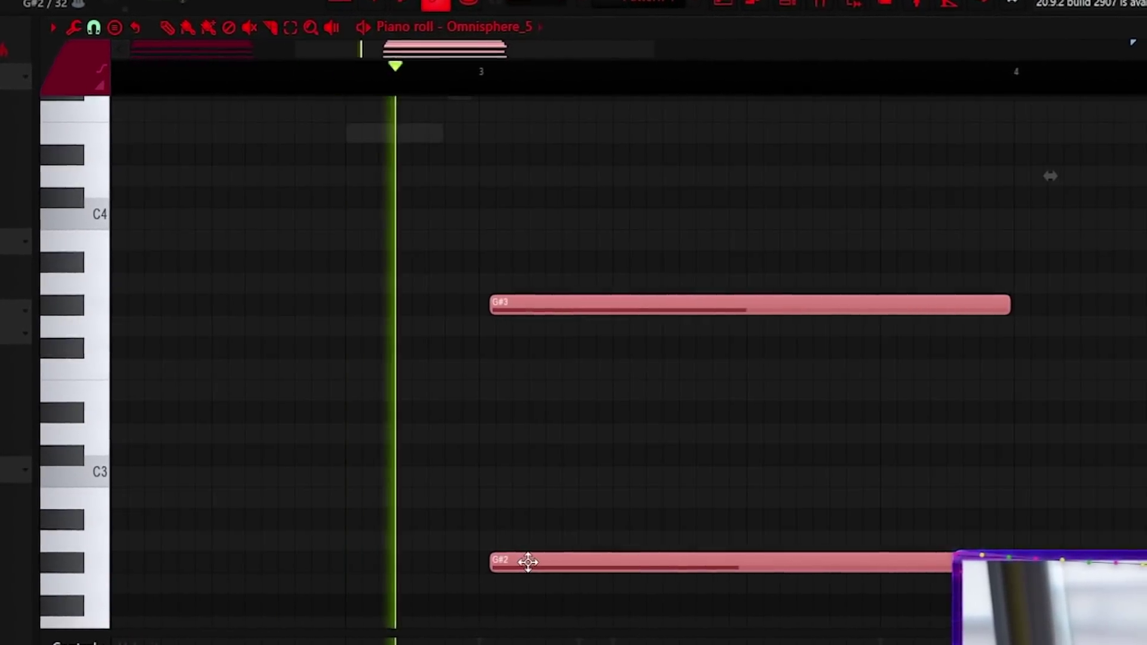
scroll(527, 553, "up", 10)
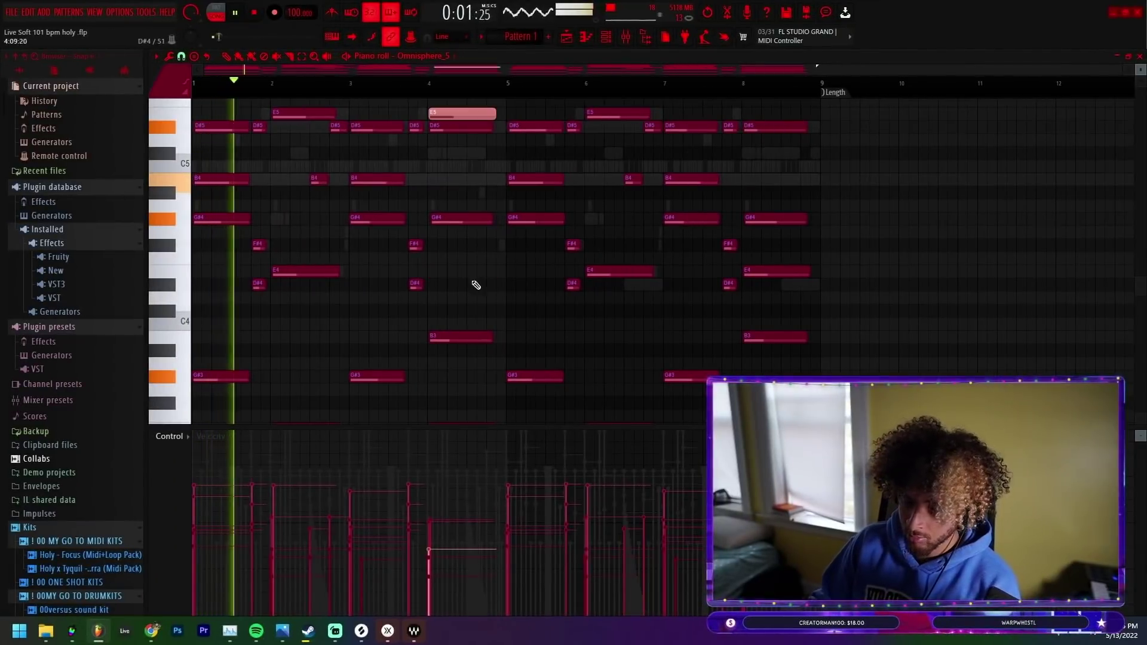
Undo the transposition of the E note in bar 4 of the Omnisphere part and raise that bar's G#4 an octave
key("ctrl+z")
scroll(481, 331, "up", 3)
key("ctrl+Up")
scroll(781, 294, "down", 3)
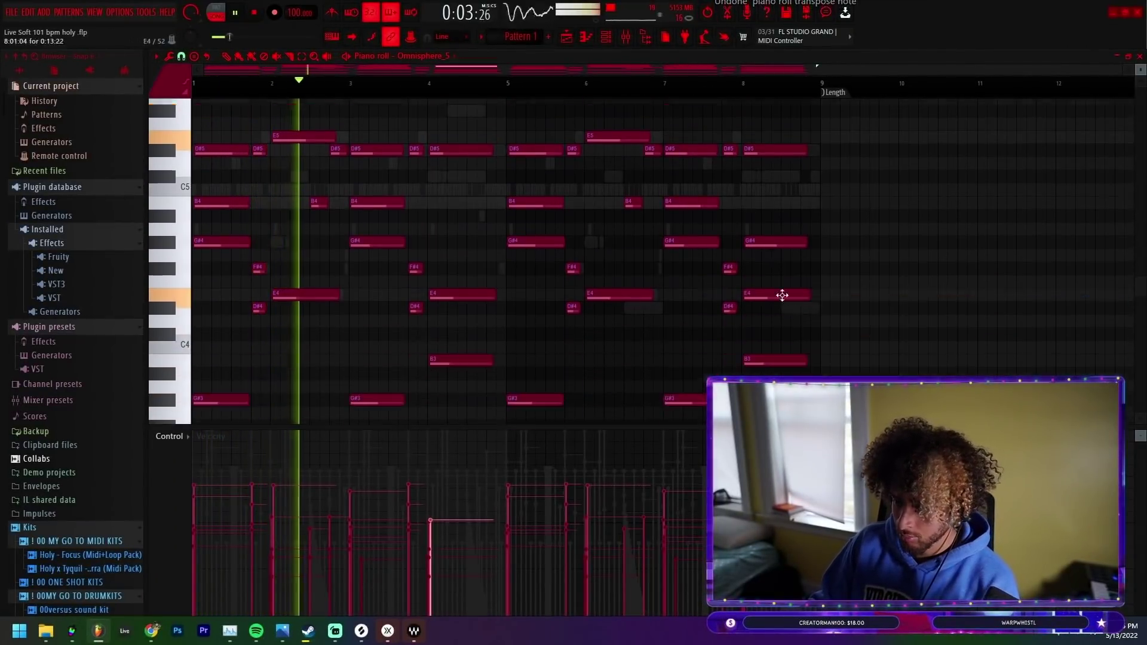
Move the D#6 note in bar 3 of the Omnisphere part to the second beat and trim its end to the fourth beat
scroll(857, 286, "up", 3)
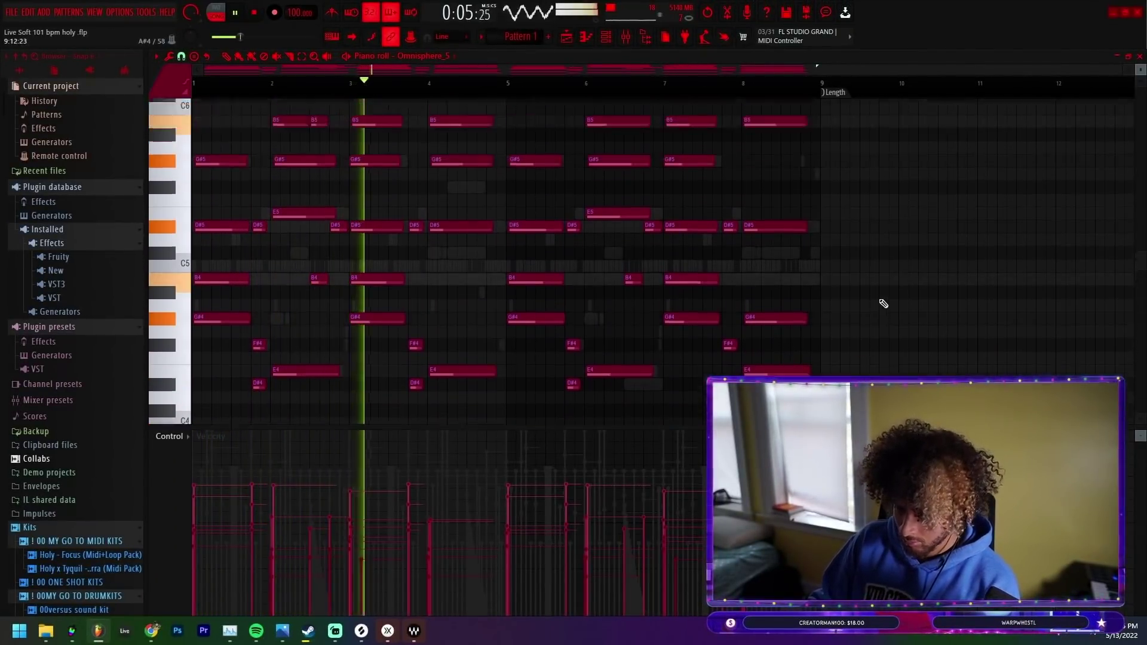
scroll(366, 236, "up", 3)
scroll(372, 168, "up", 3)
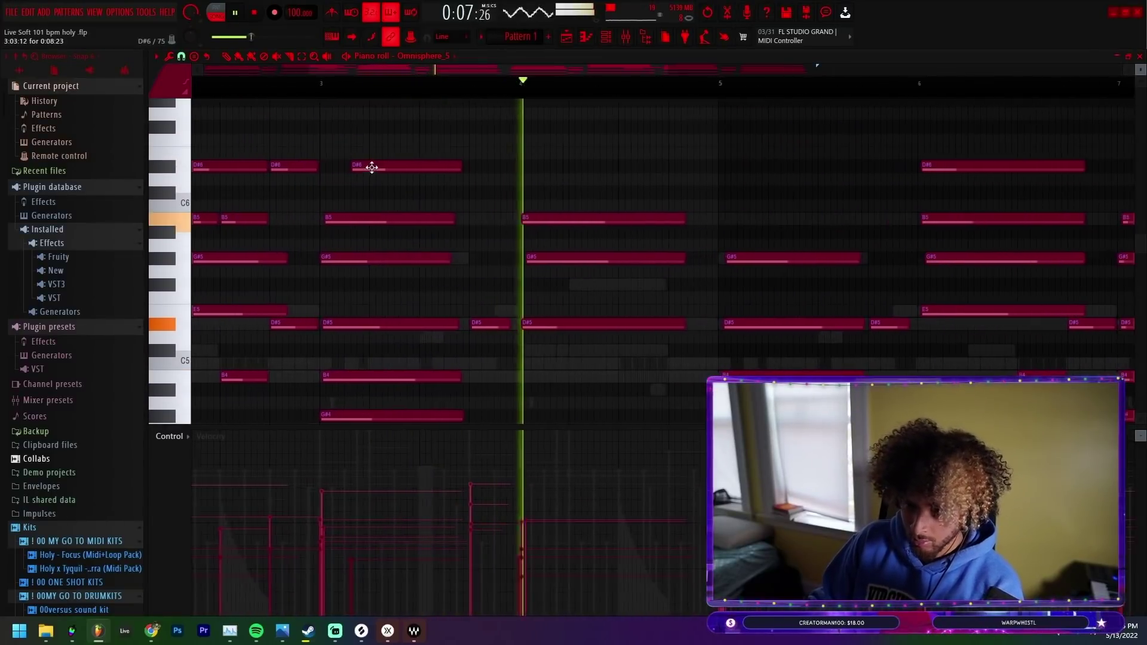
scroll(346, 143, "up", 3)
left_click_drag(384, 170, 424, 174)
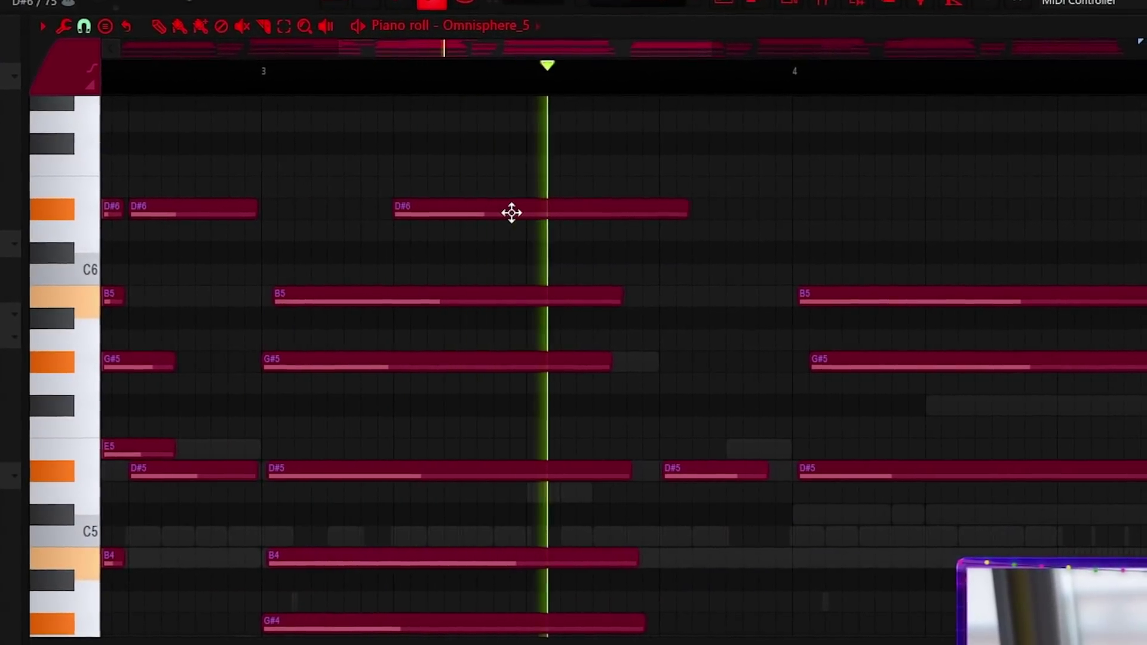
left_click_drag(688, 210, 655, 213)
scroll(411, 400, "down", 3)
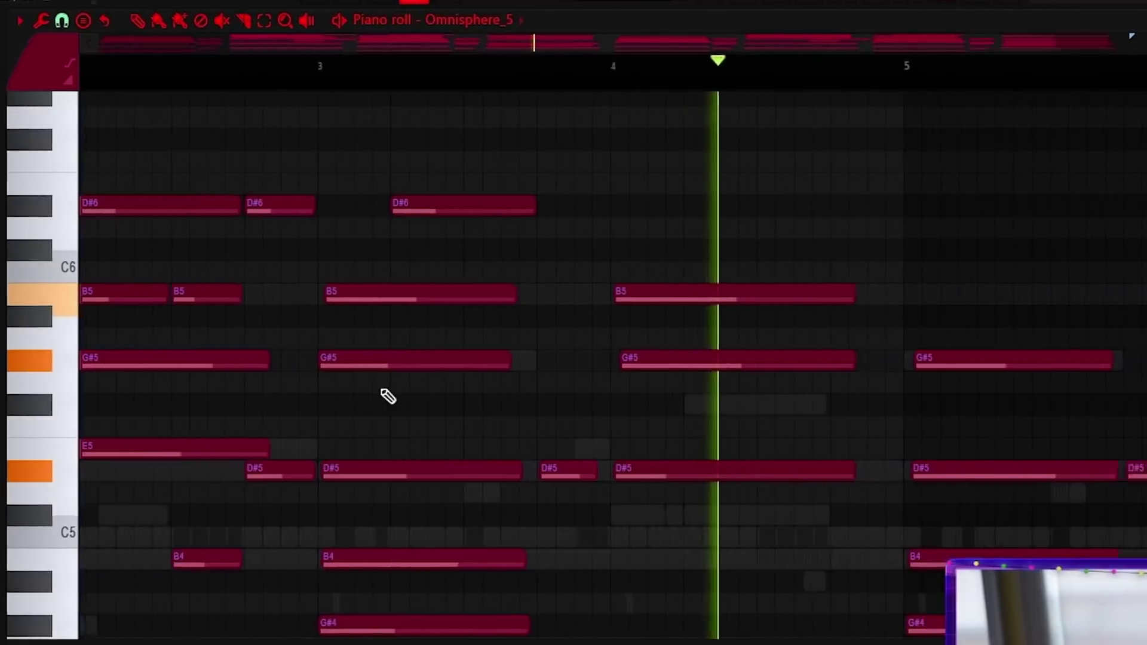
Shift the D#6 note in bar 7 of the Omnisphere part later, to about the second beat
scroll(388, 396, "down", 3)
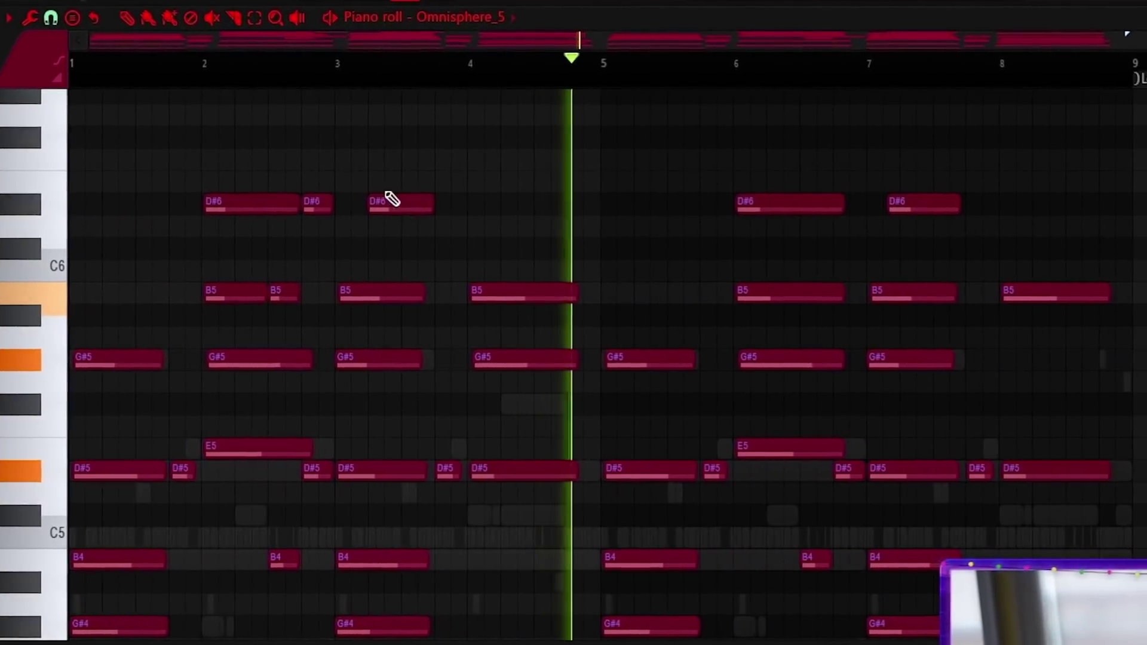
scroll(921, 289, "up", 3)
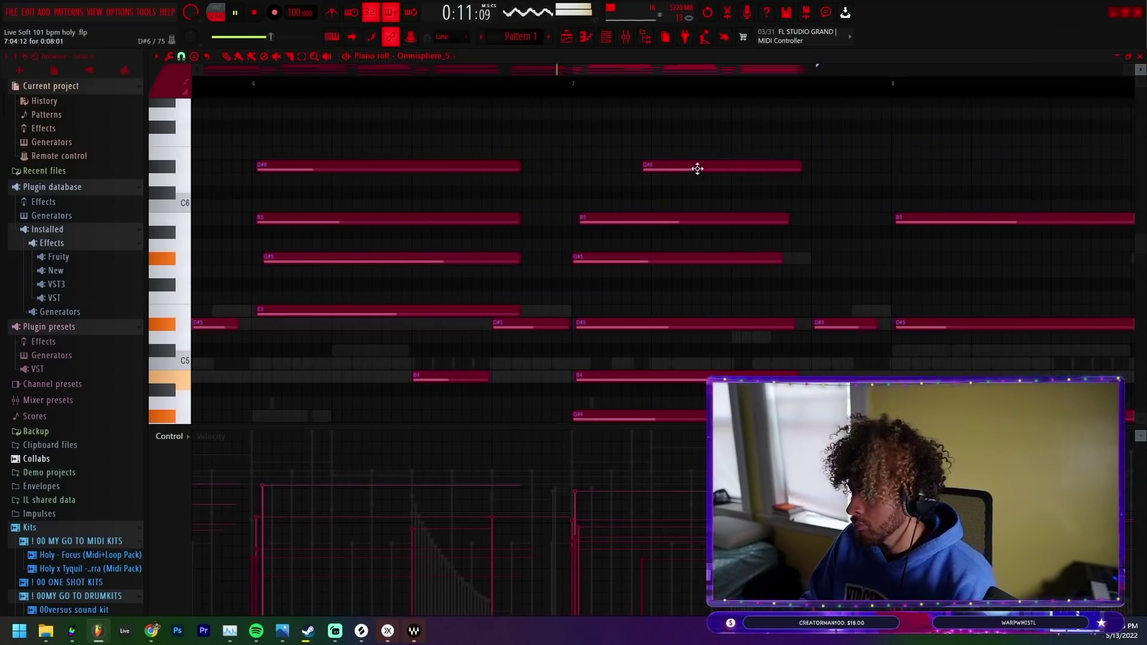
scroll(532, 180, "down", 3)
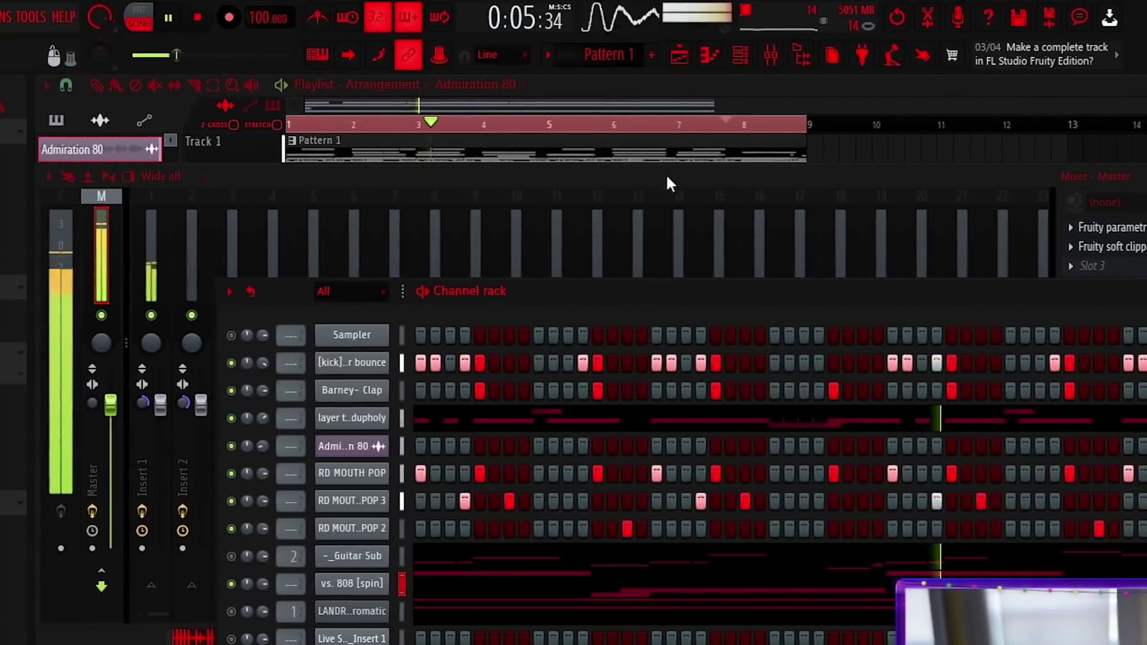
Load HalfTime into effect slot 4 of mixer insert 1 and lower its mix amount
key("F9")
left_click(1135, 287)
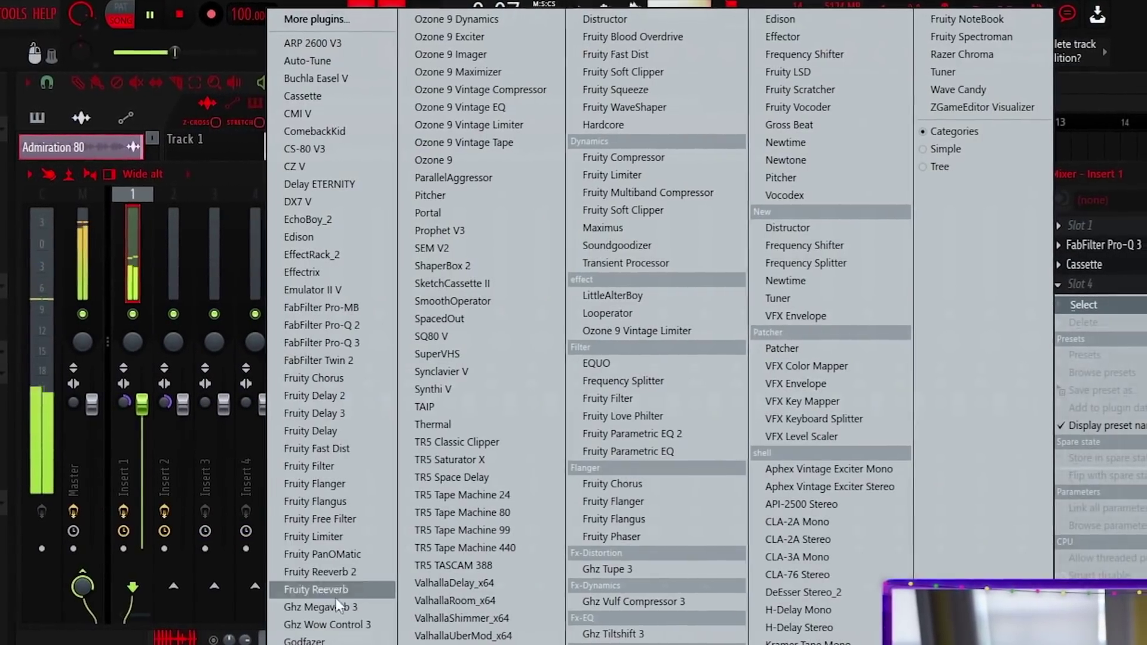
left_click(335, 597)
left_click_drag(351, 594, 358, 525)
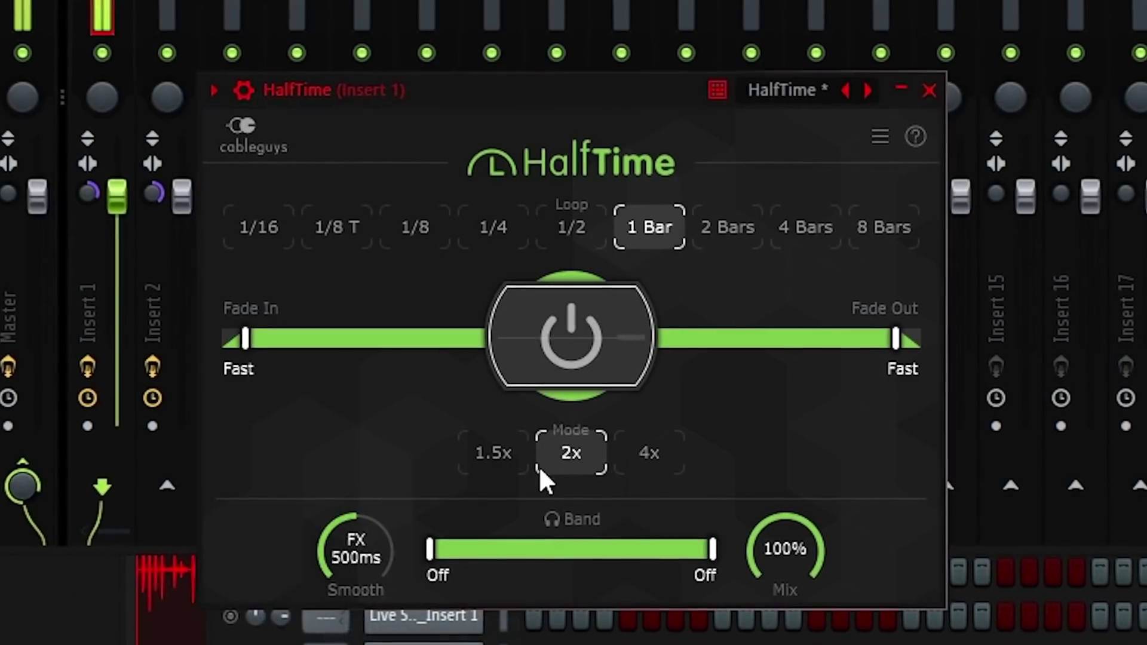
left_click_drag(787, 541, 786, 562)
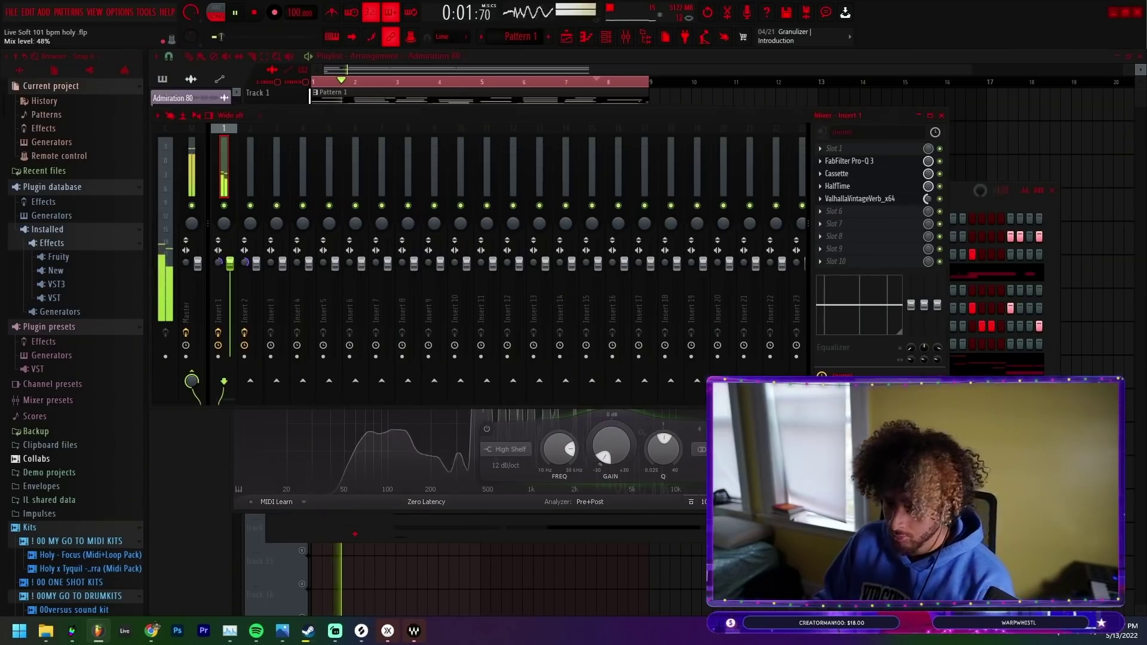
Leave the Omnisphere piano roll and bring back the playlist with the channel rack in front of the mixer
key("F7")
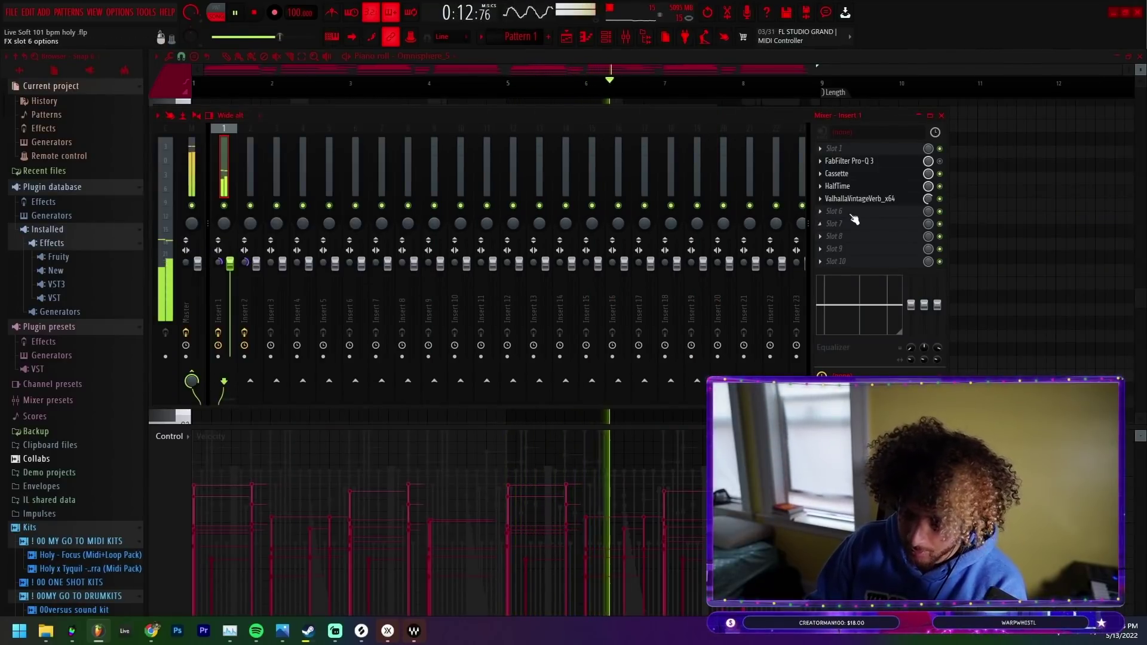
key("F6")
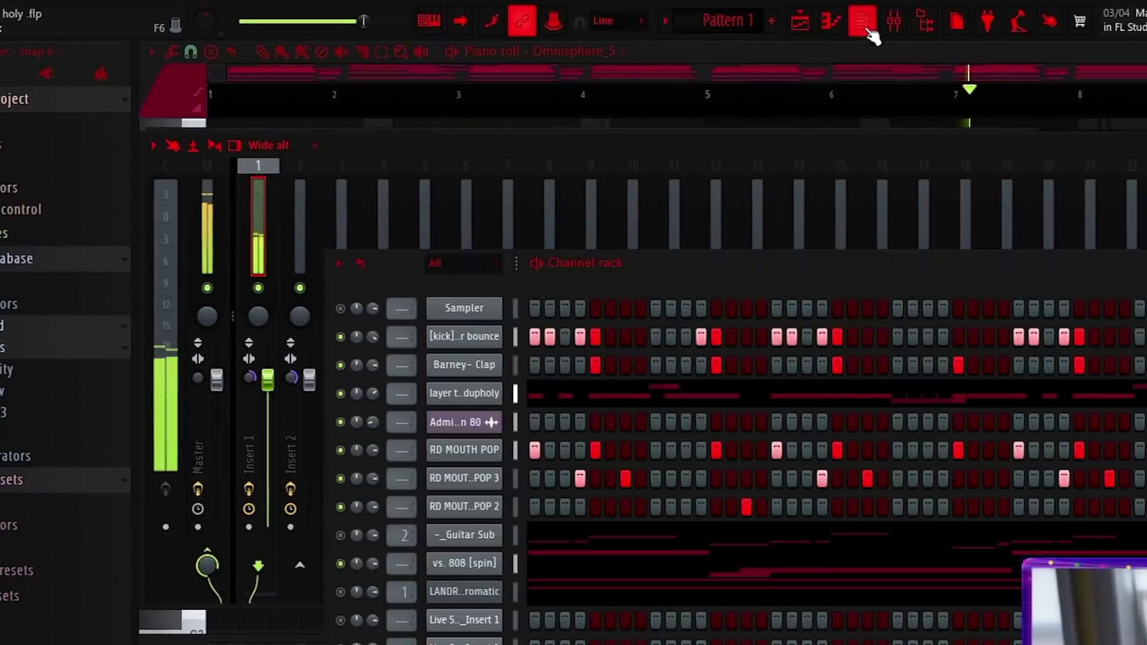
key("F5")
key("F7")
key("F7")
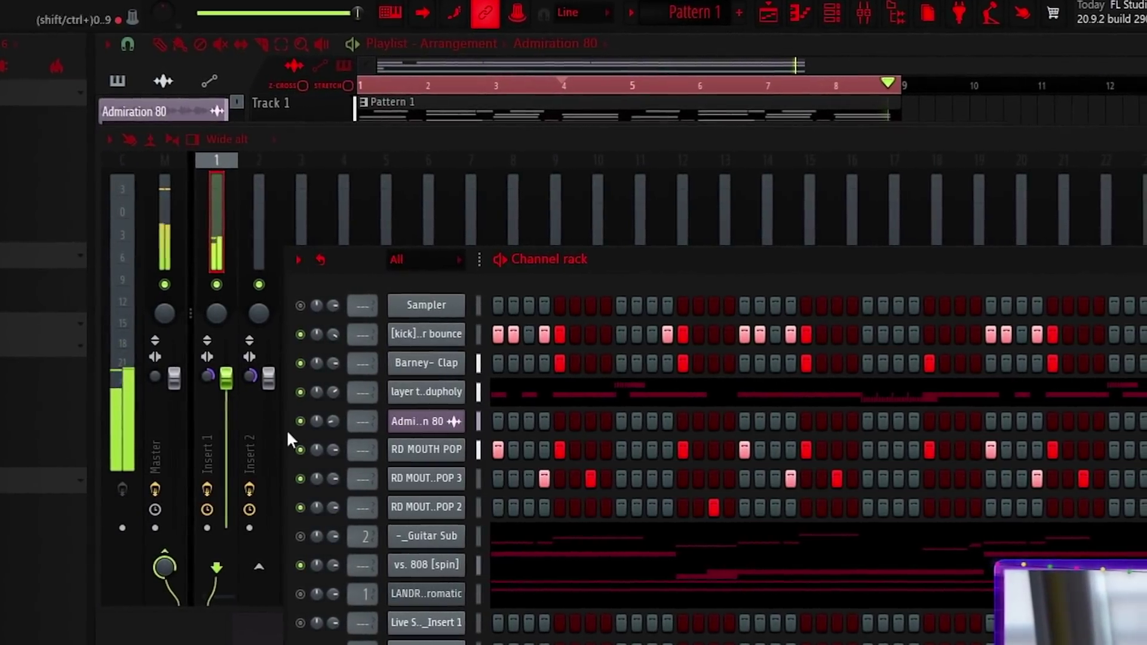
Set the transposition in SoundShifter Pitch Stereo on the Master track to 2 semitones and bring back the channel rack
left_click(169, 231)
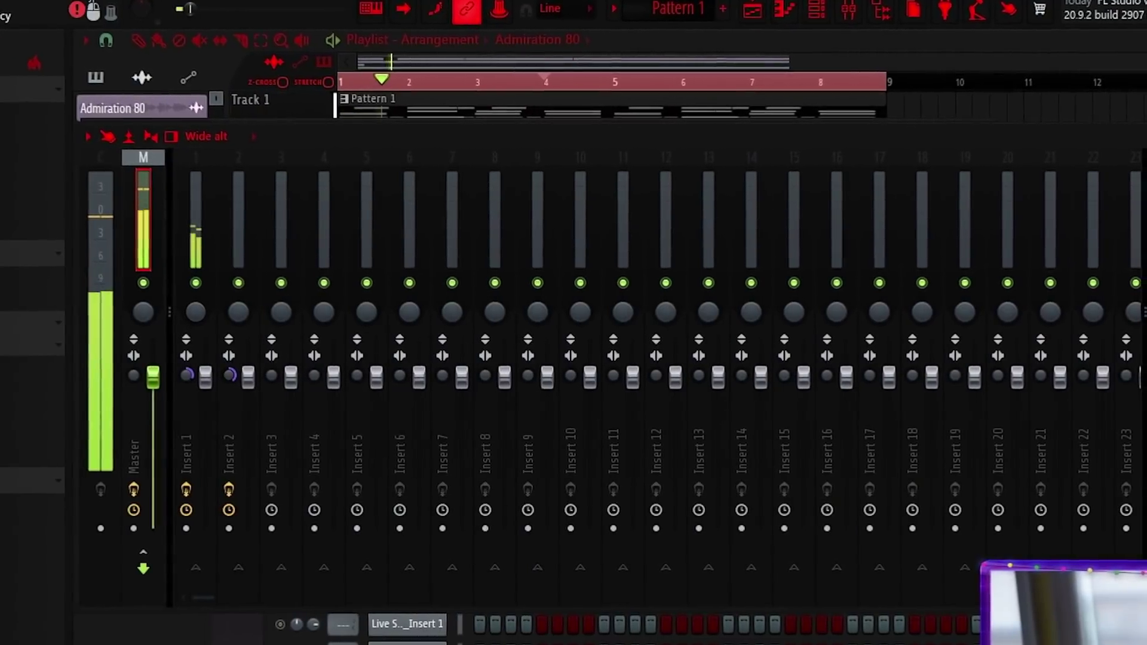
scroll(310, 378, "down", 1)
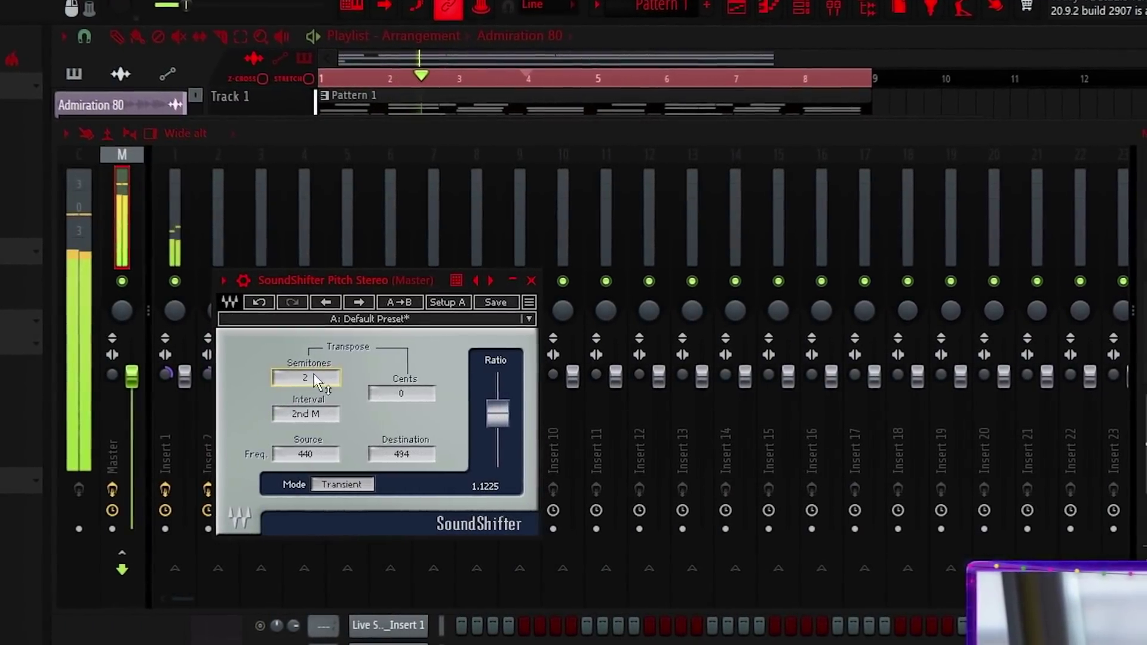
left_click(790, 5)
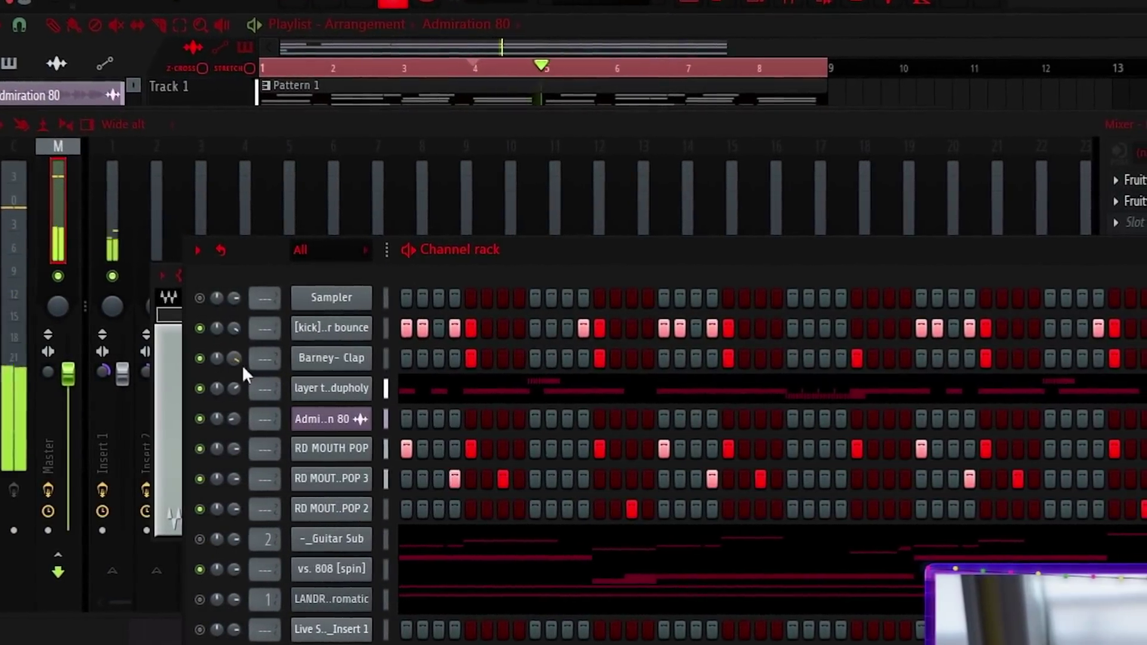
Select the Barney- Clap channel in the channel rack to inspect it
left_click(337, 358)
left_click(166, 208)
key("Escape")
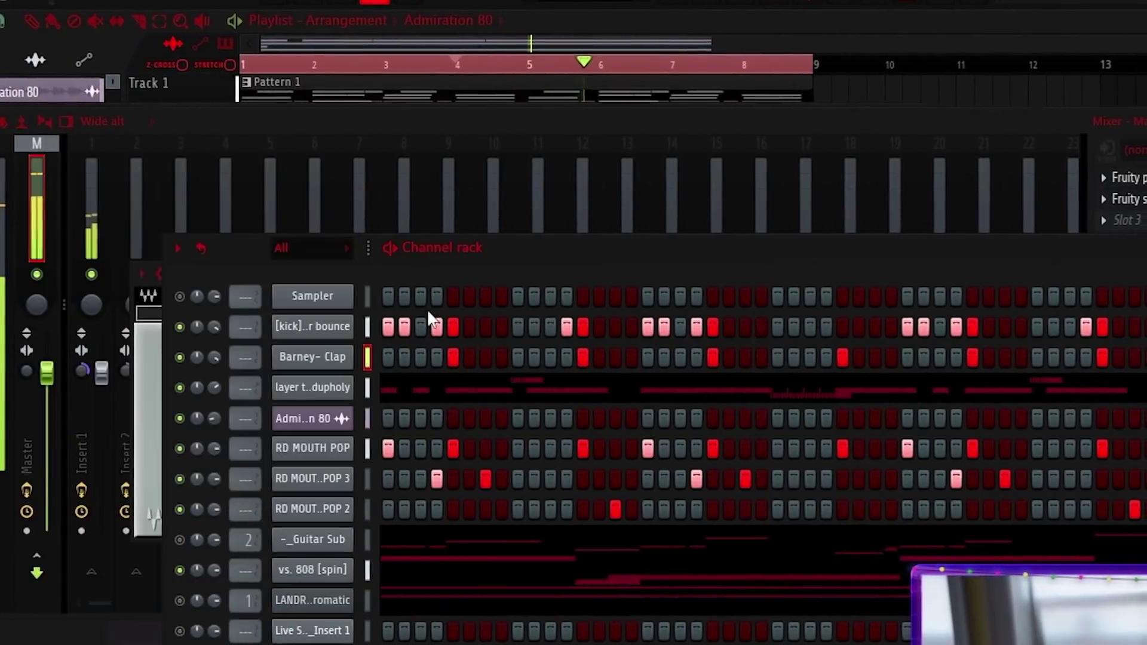
Adjust the Mod 1 and Mod 2 rates and the XY control point of insert 1's Warble Pitch grain effect
left_click(842, 144)
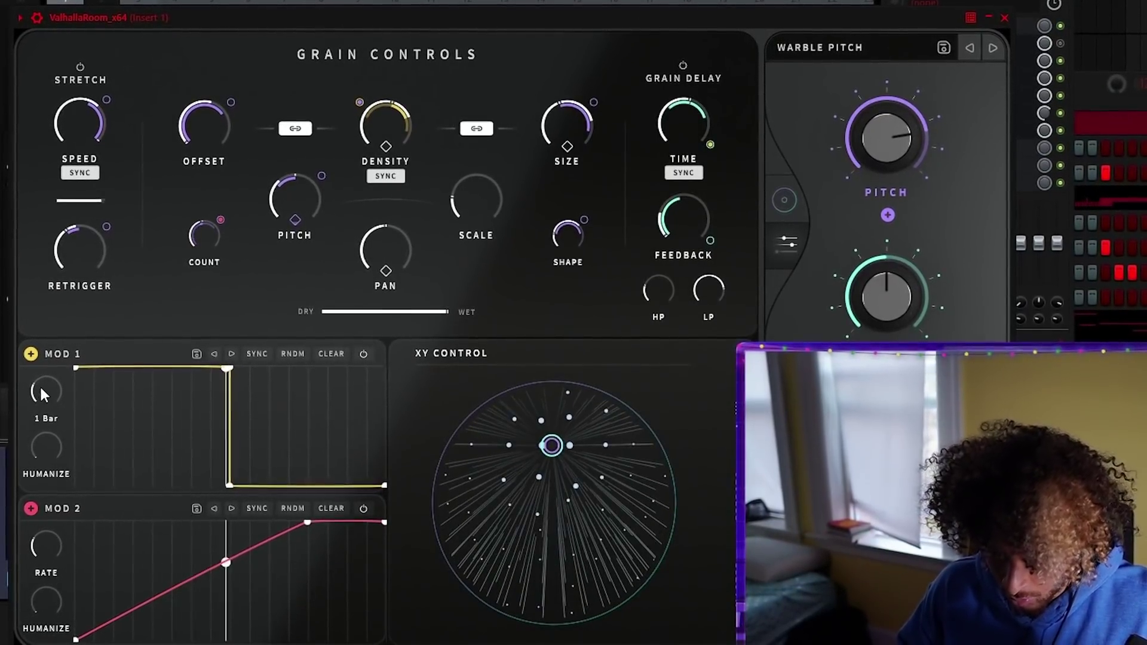
left_click_drag(40, 388, 40, 359)
left_click(592, 557)
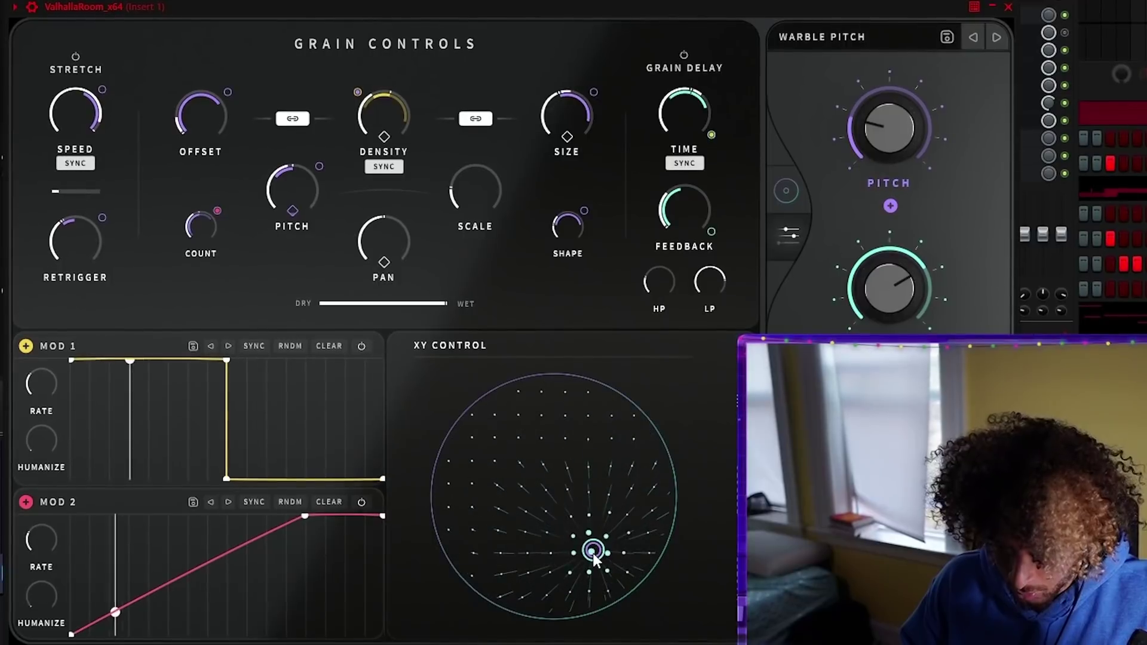
mouse_move(40, 543)
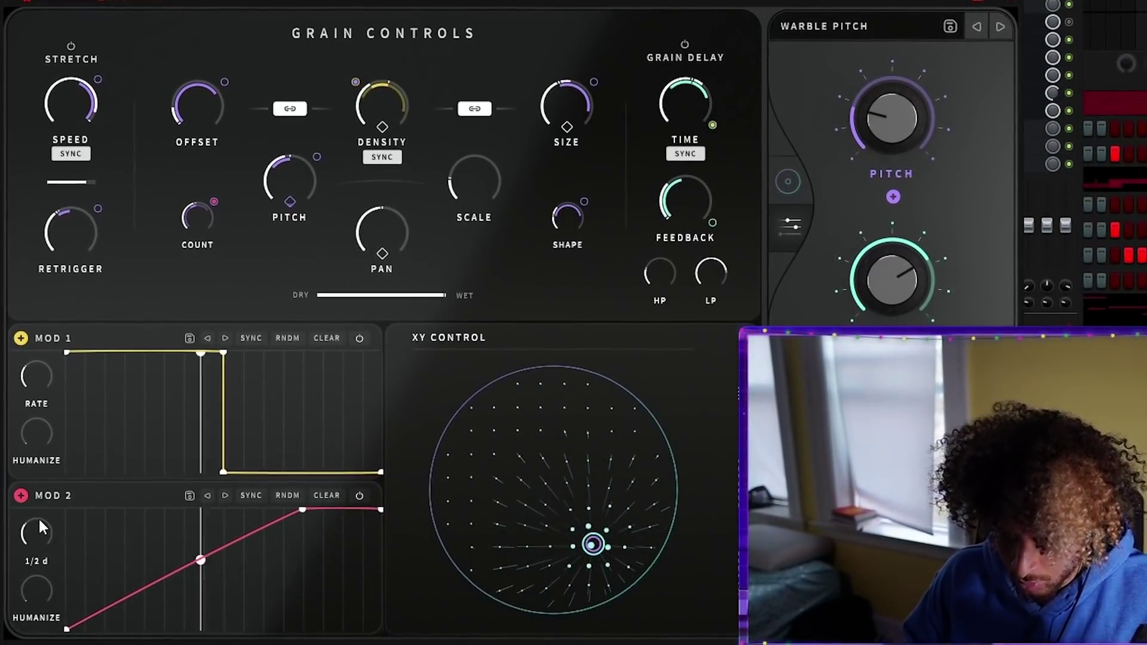
left_click_drag(38, 518, 38, 514)
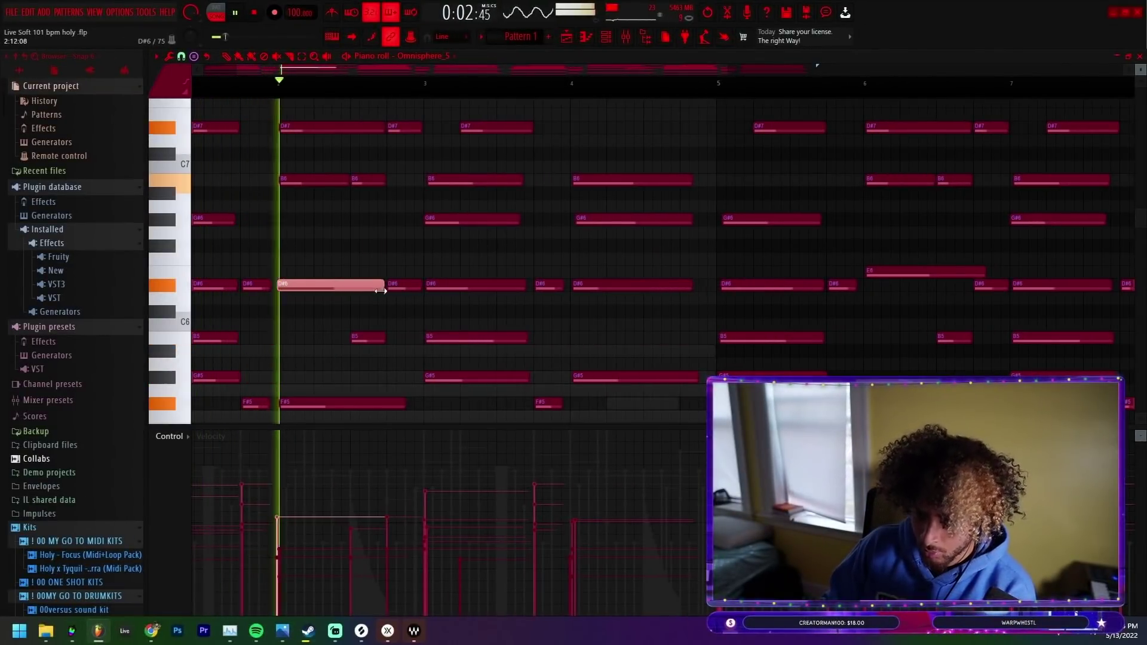
Replace the long E6 note at bar 6 of the Omnisphere part with a D#6 note and bring back the playlist
scroll(385, 298, "down", 3)
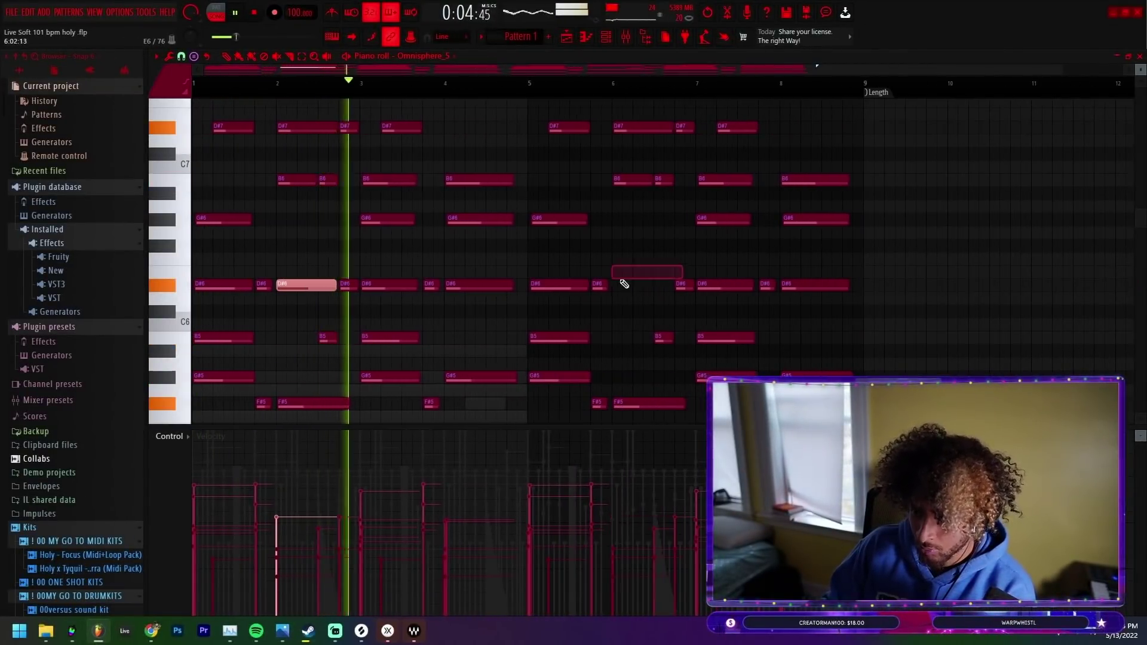
left_click_drag(306, 294, 308, 296)
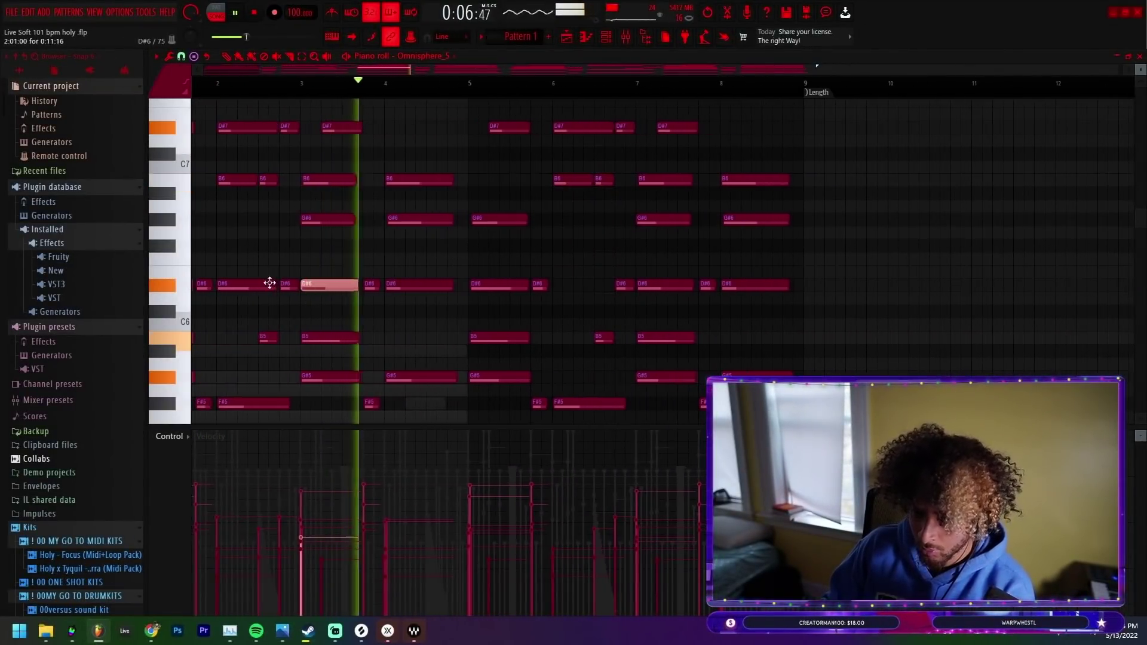
scroll(592, 286, "up", 3)
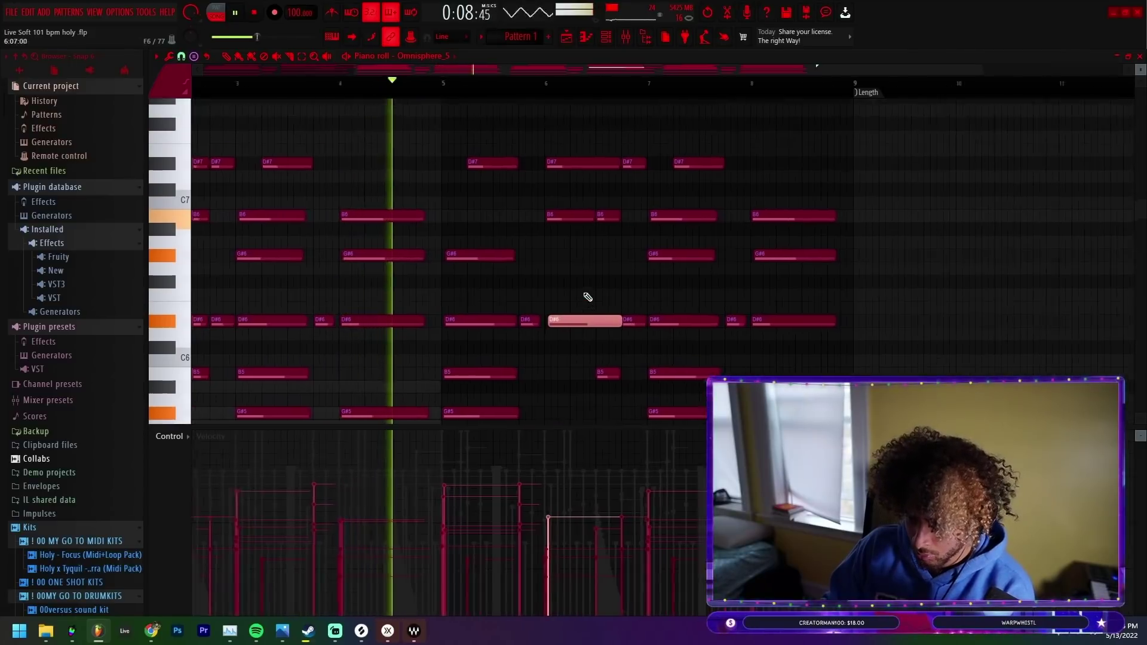
scroll(565, 329, "down", 3)
key("F5")
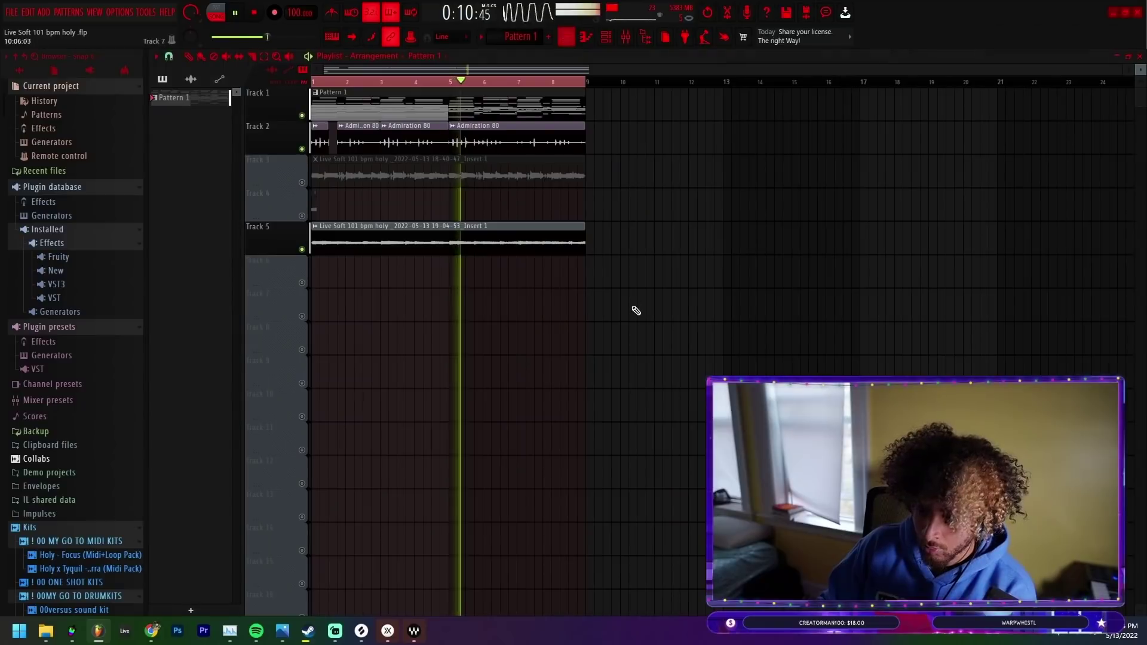
left_click(625, 36)
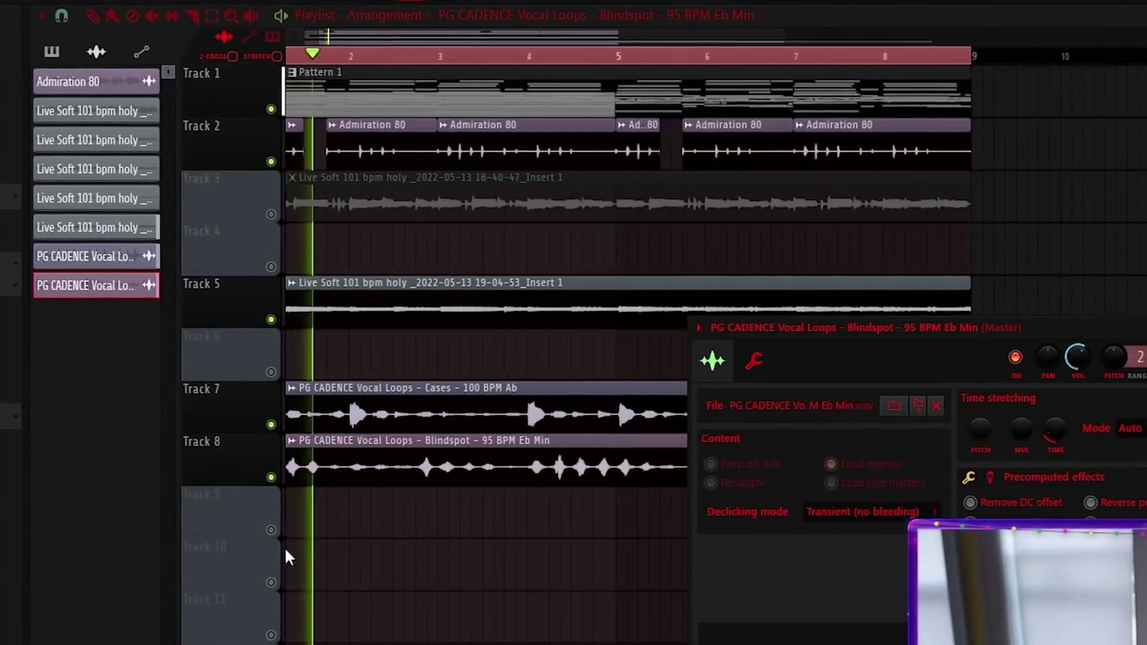
Close the Blindspot sample settings and shorten its vocal loop clip on Track 8 to end at bar 5
key("Escape")
scroll(477, 508, "up", 3)
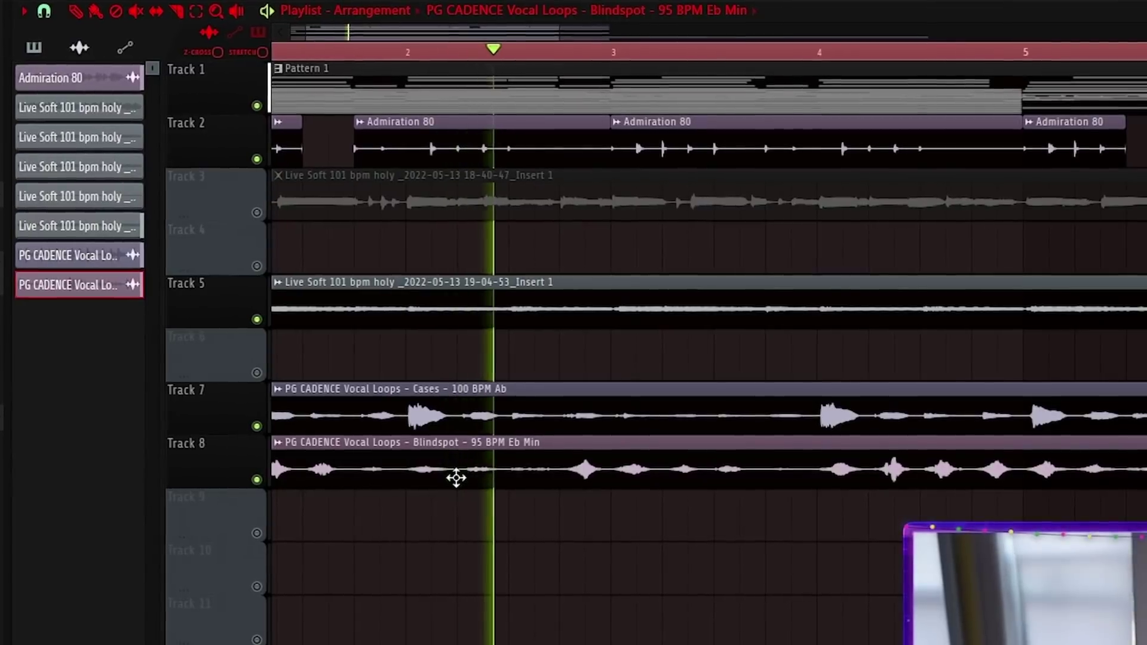
scroll(460, 490, "down", 4)
double_click(639, 461)
key("Escape")
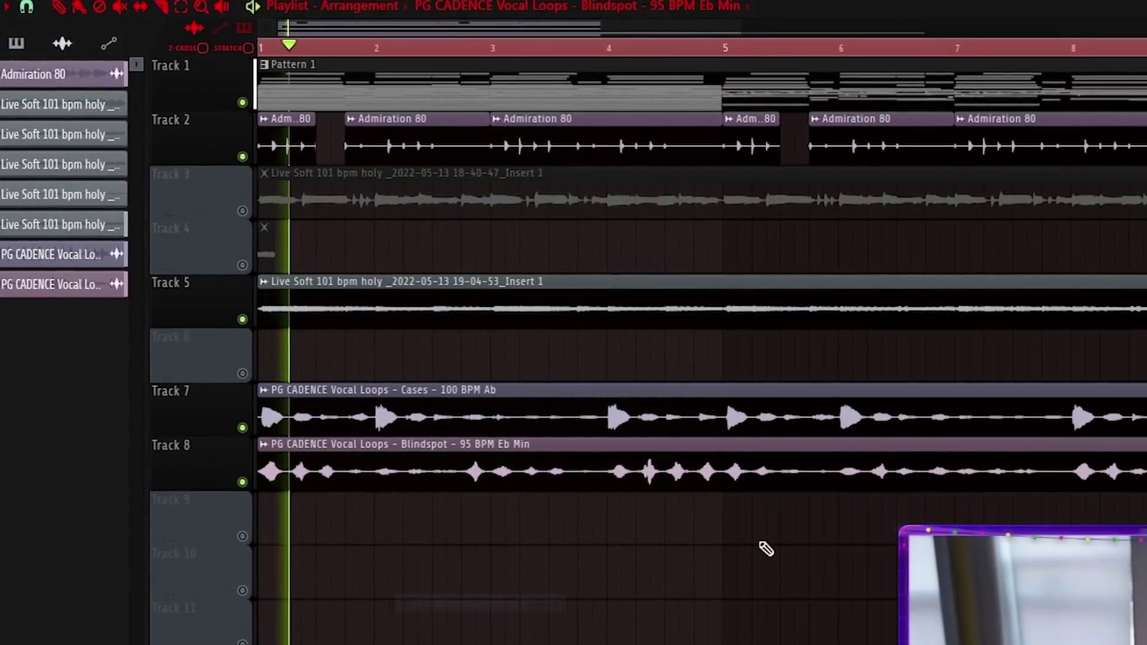
scroll(729, 494, "down", 2)
left_click_drag(909, 471, 537, 478)
scroll(537, 478, "down", 2)
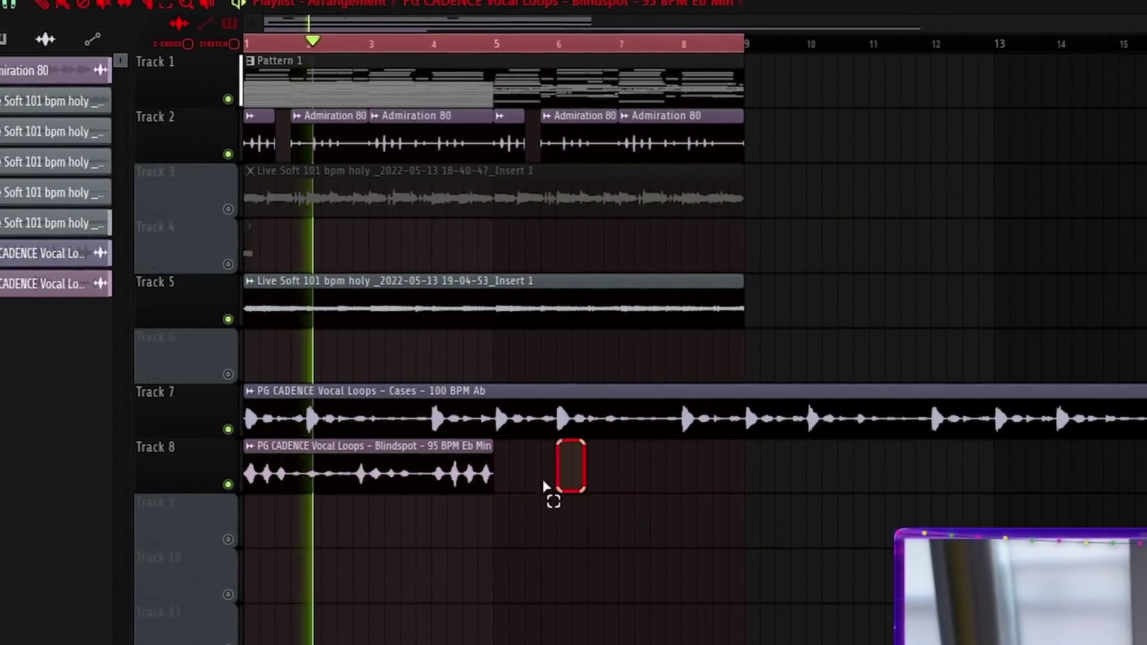
left_click(558, 474)
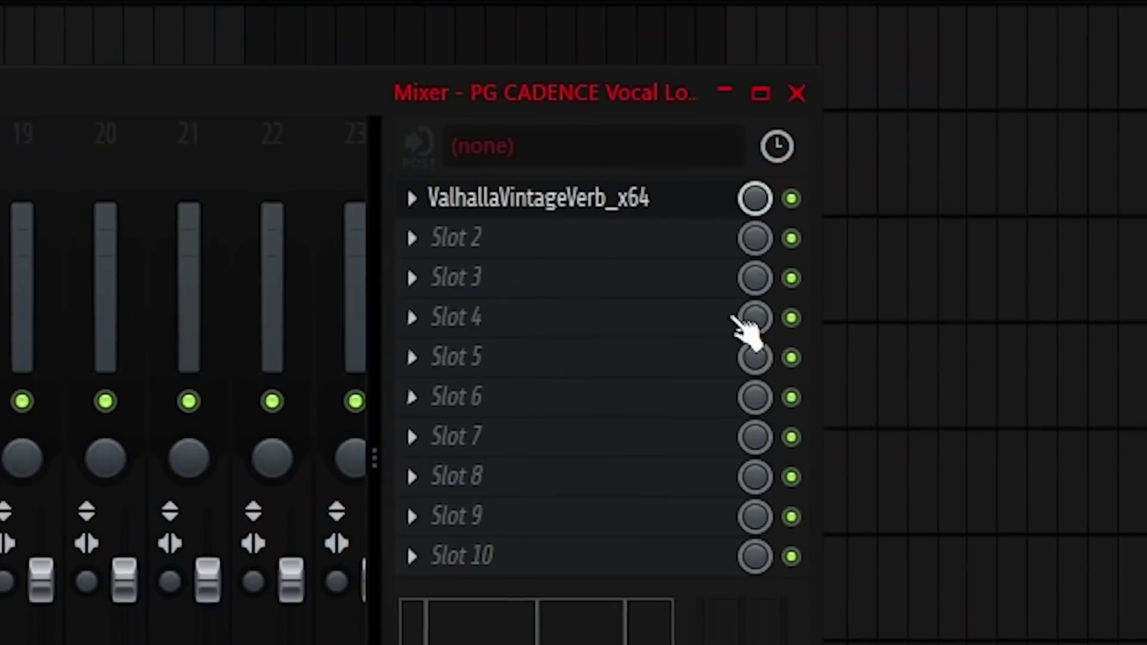
Set the decay of ValhallaVintageVerb on the Blindspot vocal track to 1.72 s and adjust its predelay
left_click(682, 191)
left_click_drag(293, 311, 184, 356)
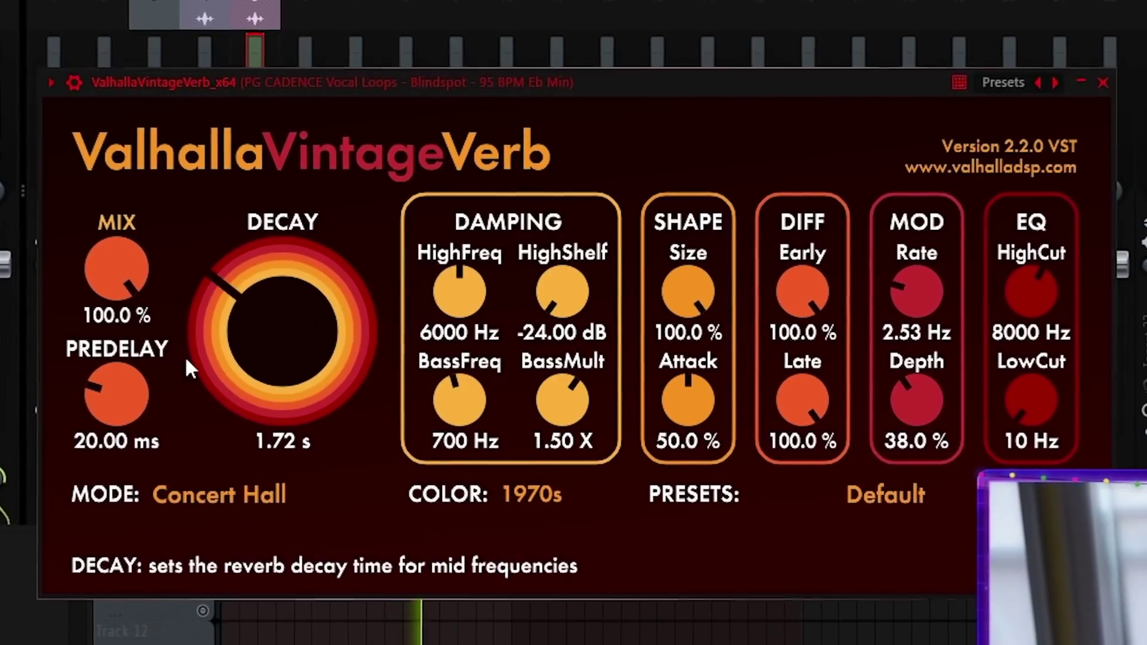
left_click_drag(115, 389, 116, 418)
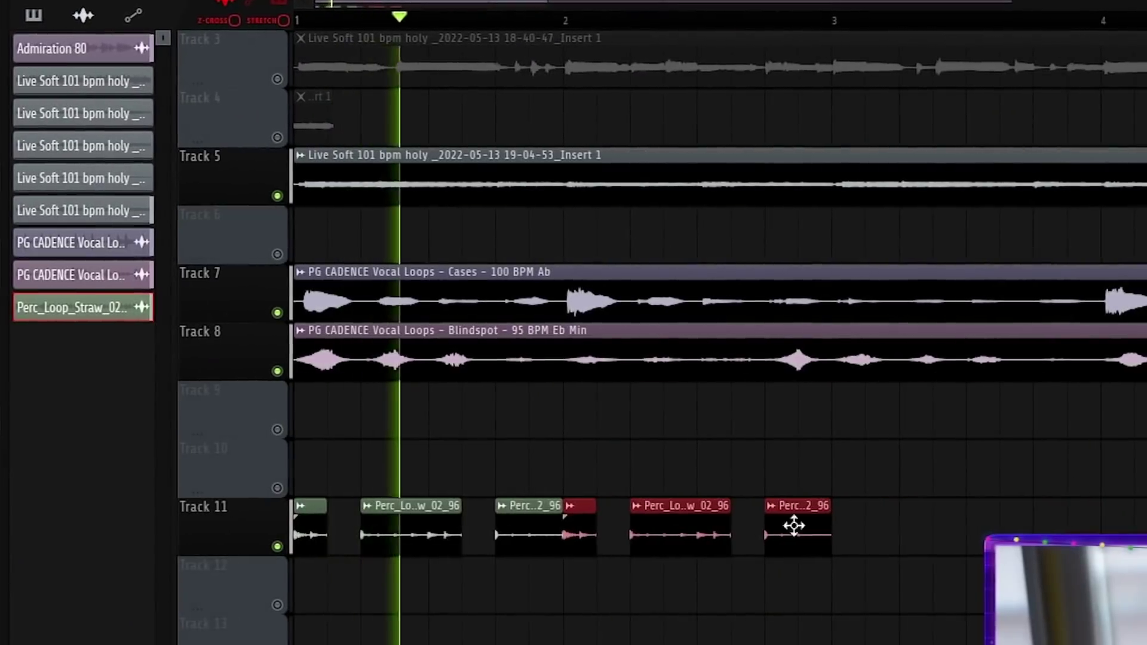
Copy the chopped Perc_Loop_Straw clips further along Track 11 to continue the percussion pattern
left_click(315, 539)
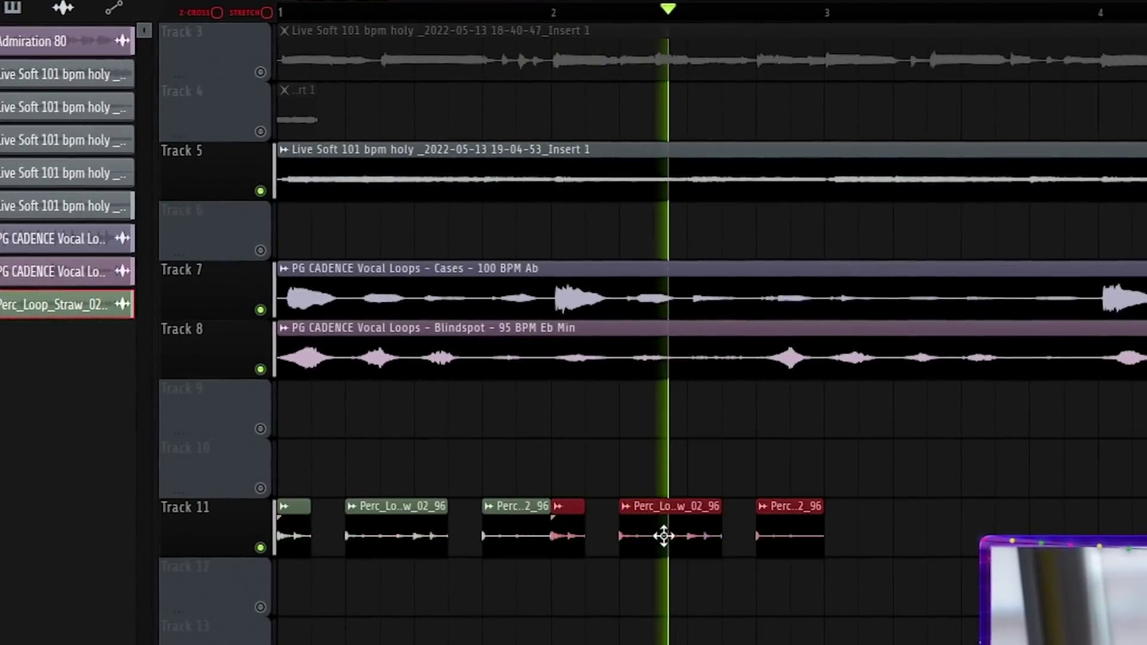
left_click_drag(817, 521, 1144, 520)
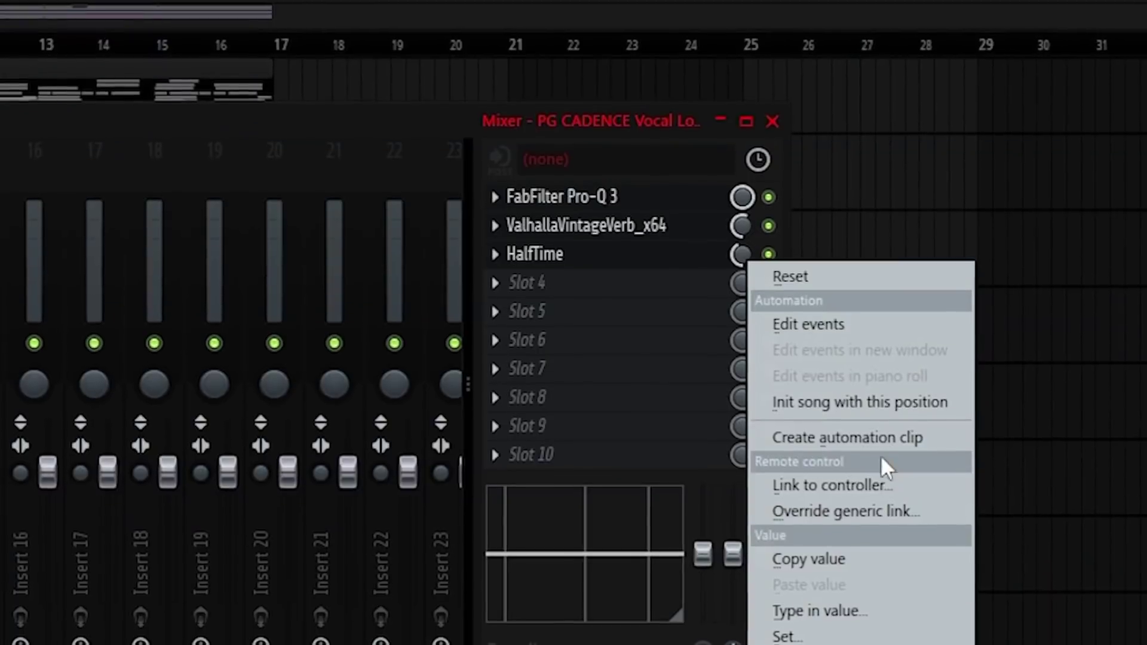
Dismiss the options of HalfTime's mix level and solo the Blindspot vocal track on insert 5 in the mixer
left_click(737, 239)
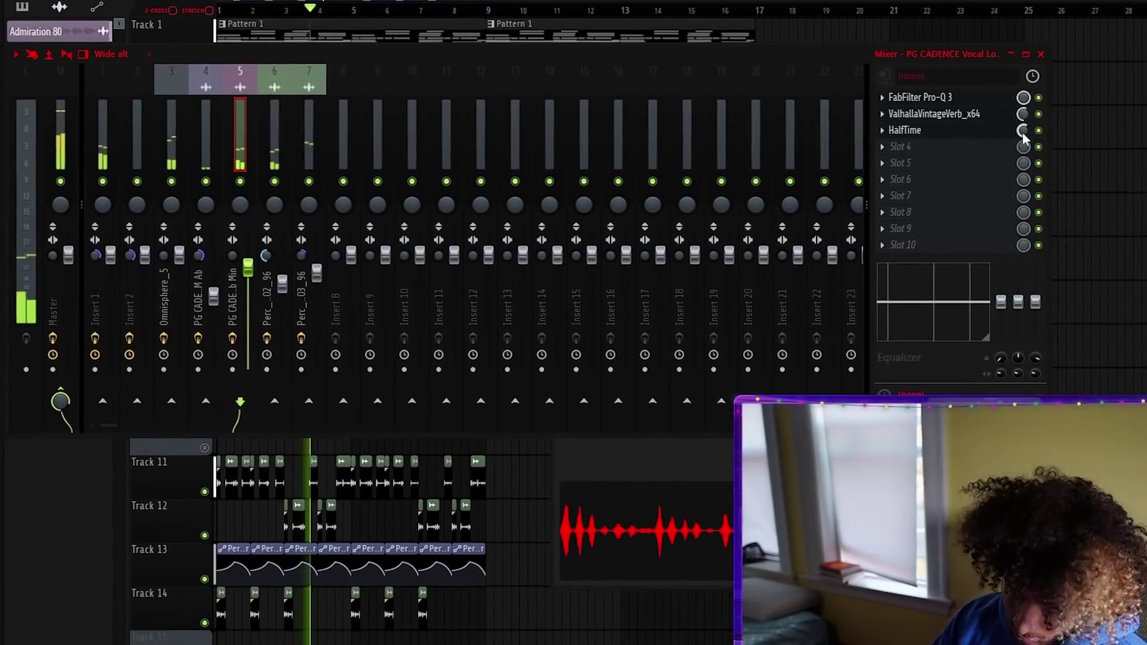
right_click(240, 181)
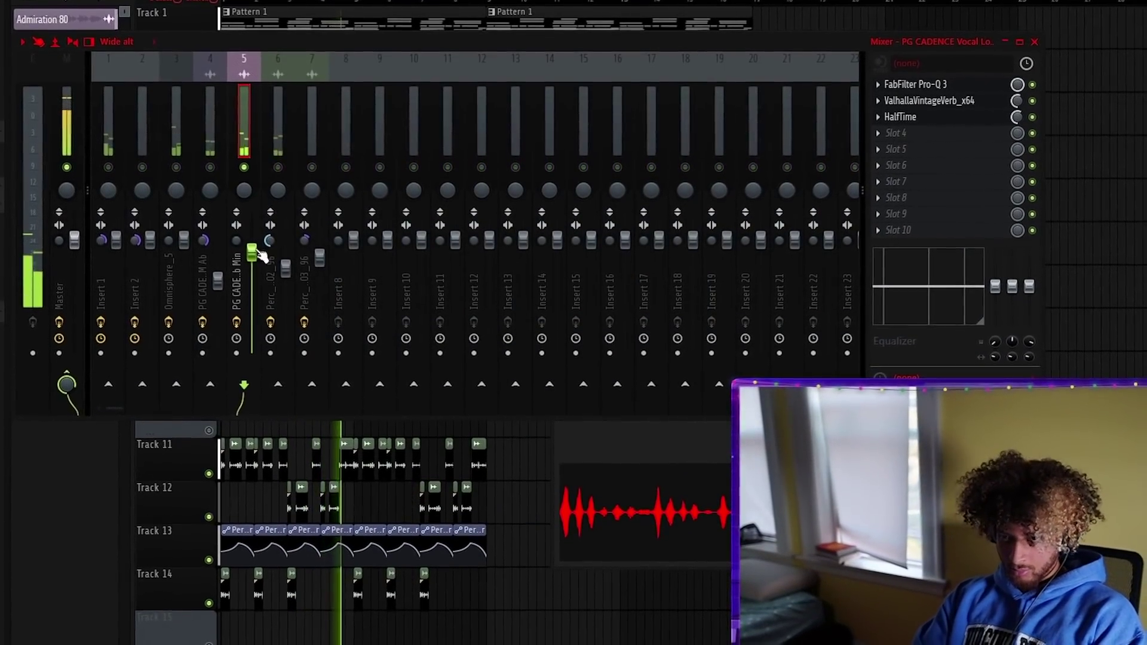